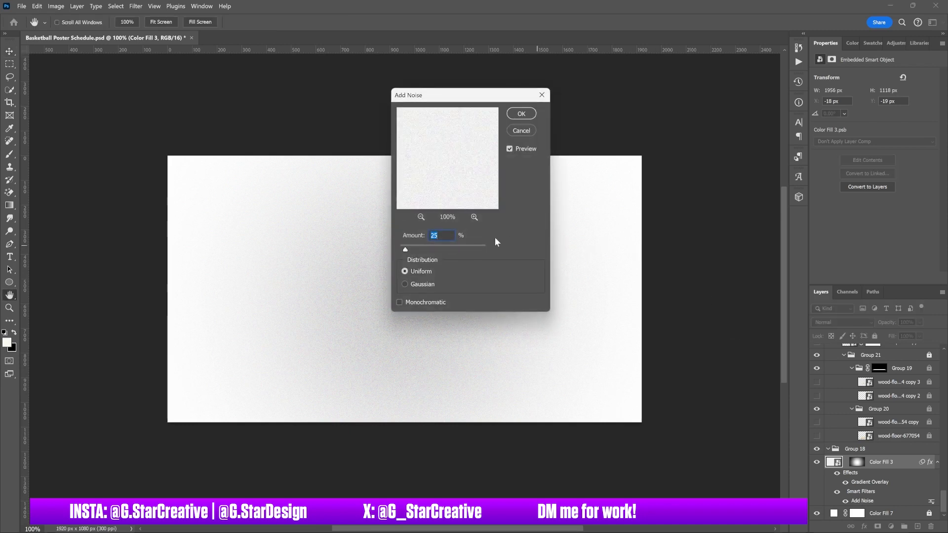
Close the Add Noise settings without changes and look up where the Add Noise filter for the Color Fill 3 layer is found
{"action": "left_click", "coordinate": [544, 97]}
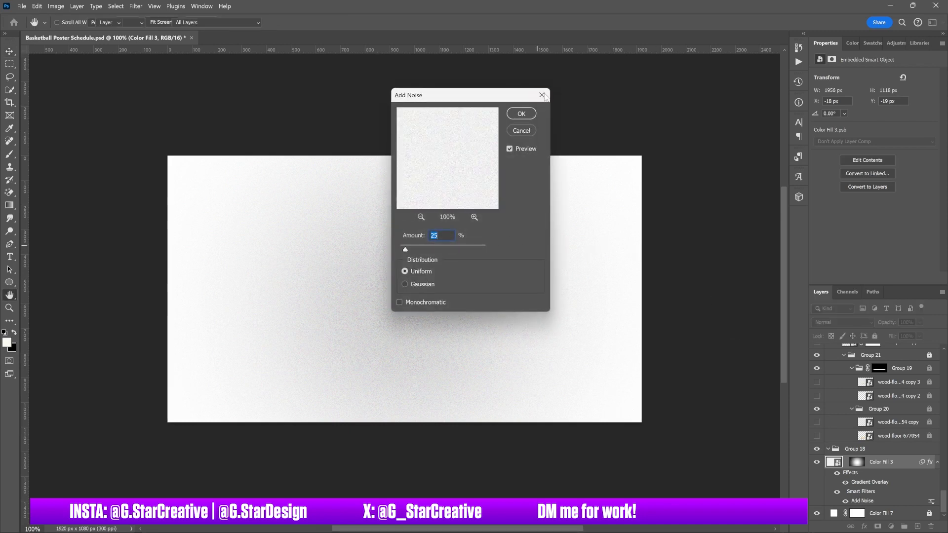
{"action": "left_click", "coordinate": [137, 7]}
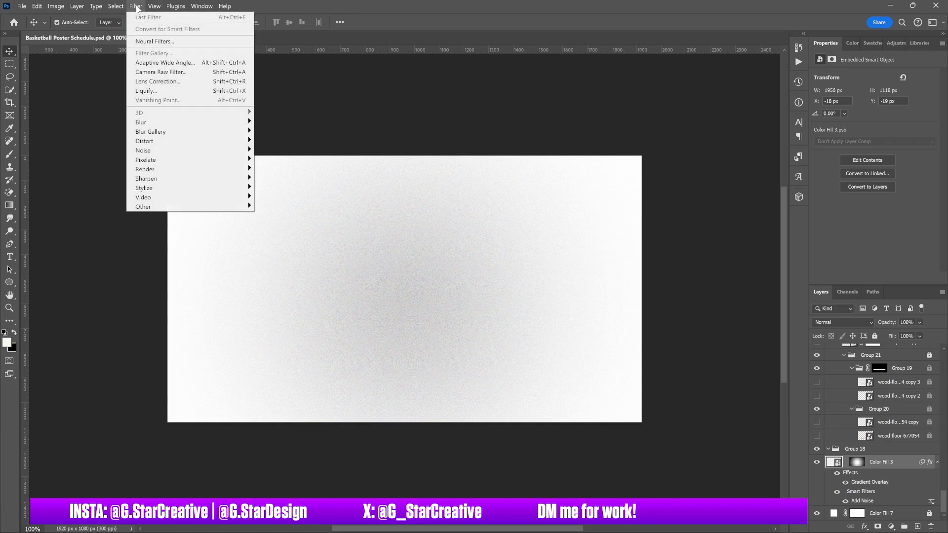
{"action": "mouse_move", "coordinate": [239, 163]}
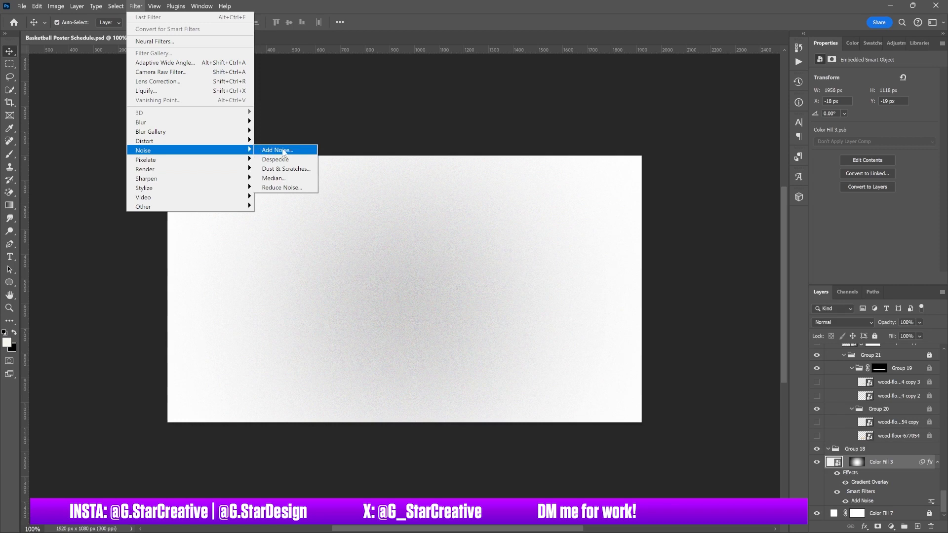
{"action": "left_click", "coordinate": [879, 459]}
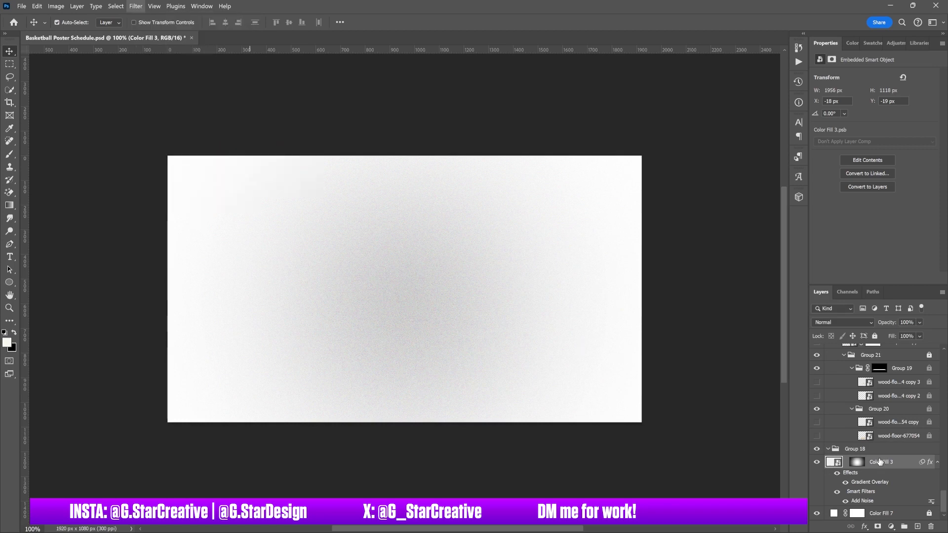
Show the four wood-floor-677054 layers inside Group 20 and Group 19
{"action": "left_click", "coordinate": [817, 435]}
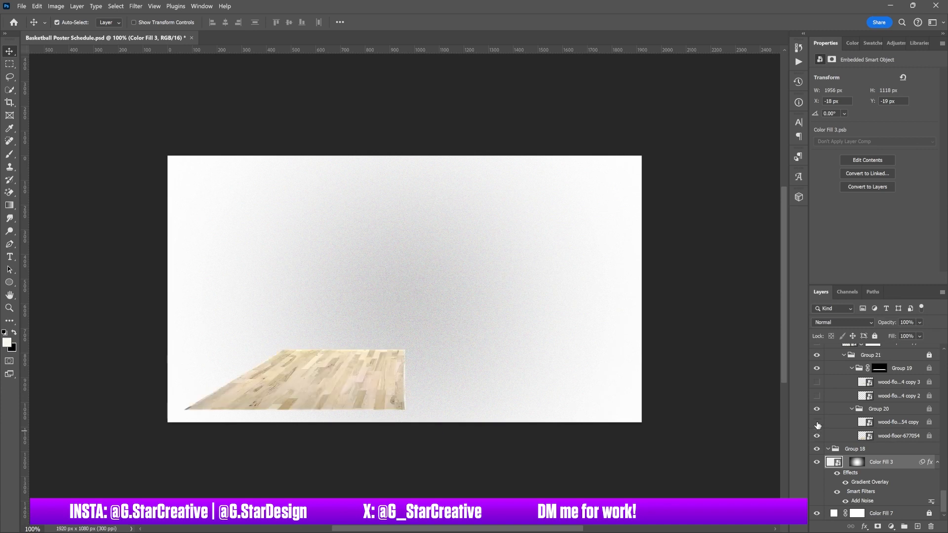
{"action": "left_click", "coordinate": [817, 422]}
{"action": "scroll", "coordinate": [846, 423], "scroll_direction": "up", "scroll_amount": 2}
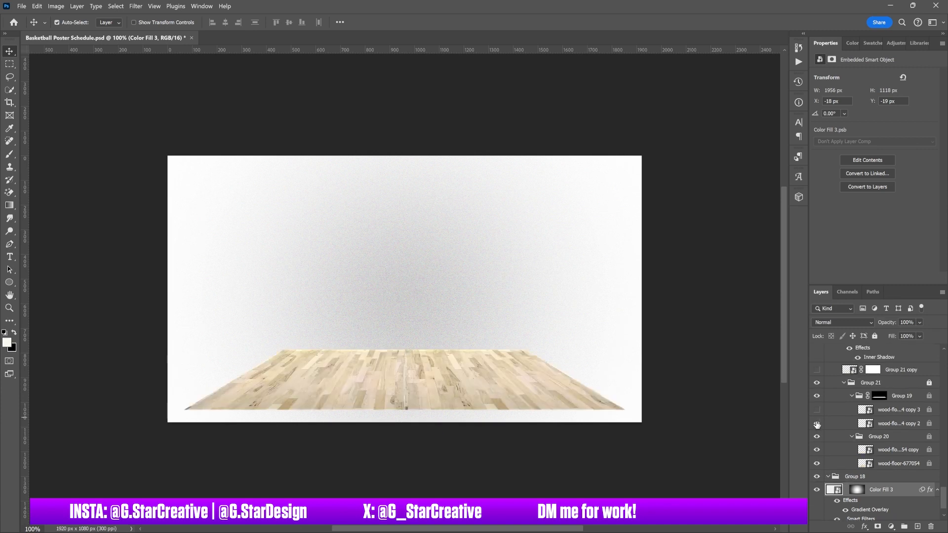
{"action": "left_click", "coordinate": [816, 423]}
{"action": "left_click", "coordinate": [816, 410]}
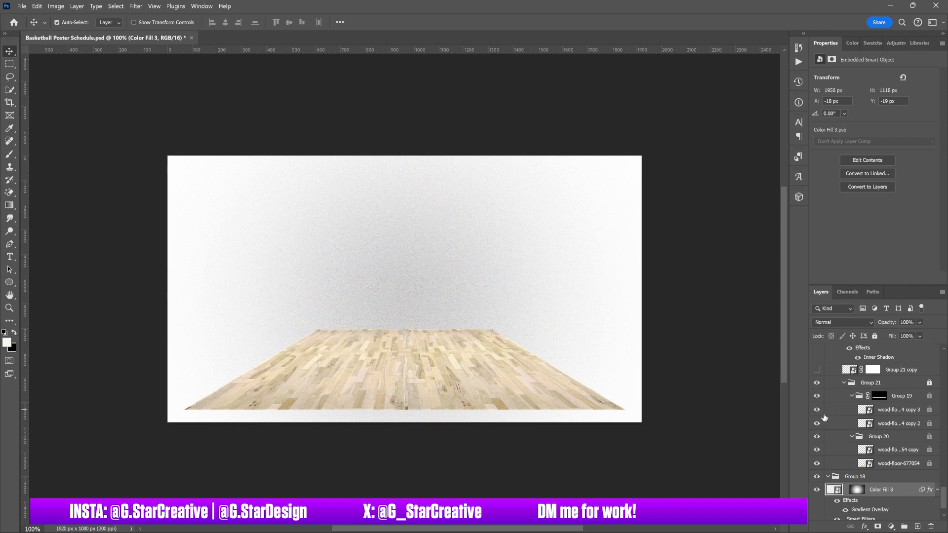
{"action": "left_click", "coordinate": [816, 411]}
{"action": "left_click", "coordinate": [817, 412]}
Try stretching the four wood-floor layers upward together with Free Transform
{"action": "left_click", "coordinate": [883, 414]}
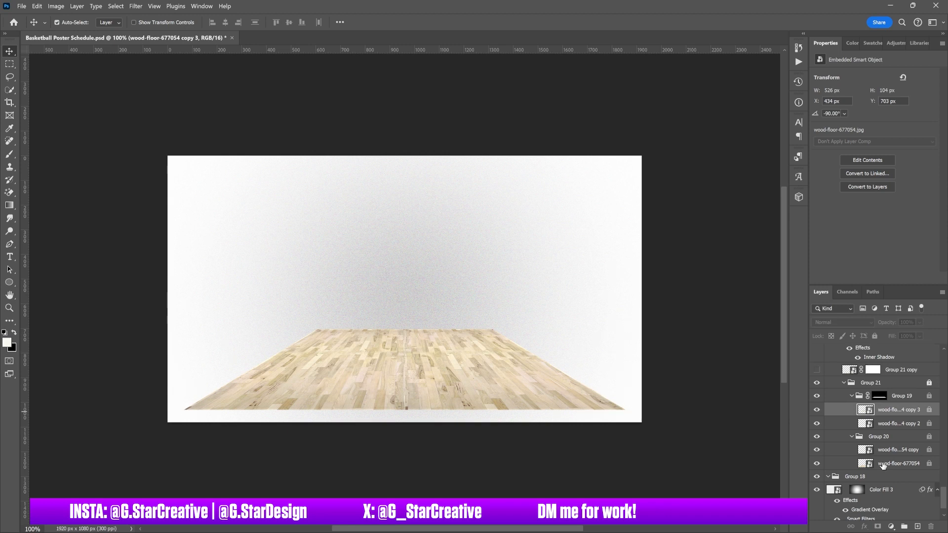
{"action": "left_click", "coordinate": [882, 465], "text": "shift"}
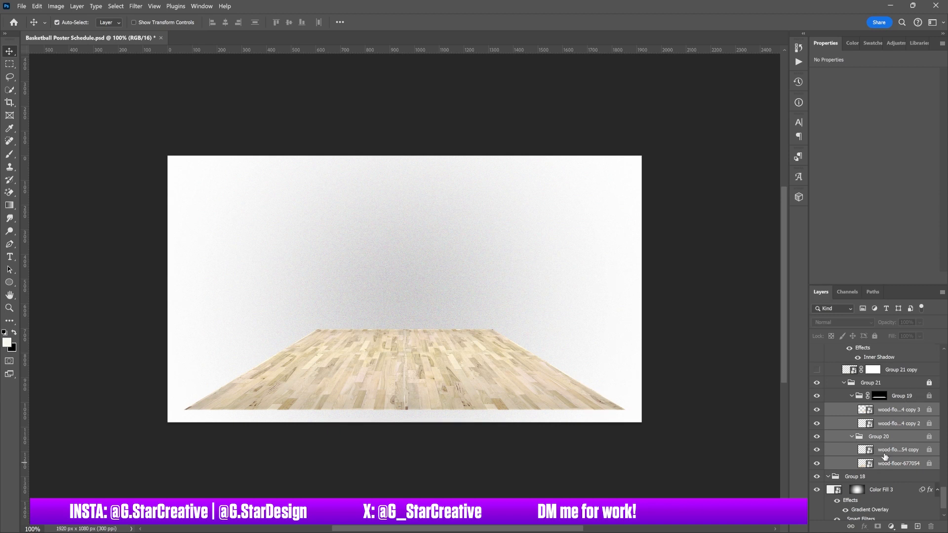
{"action": "key", "text": "ctrl+t"}
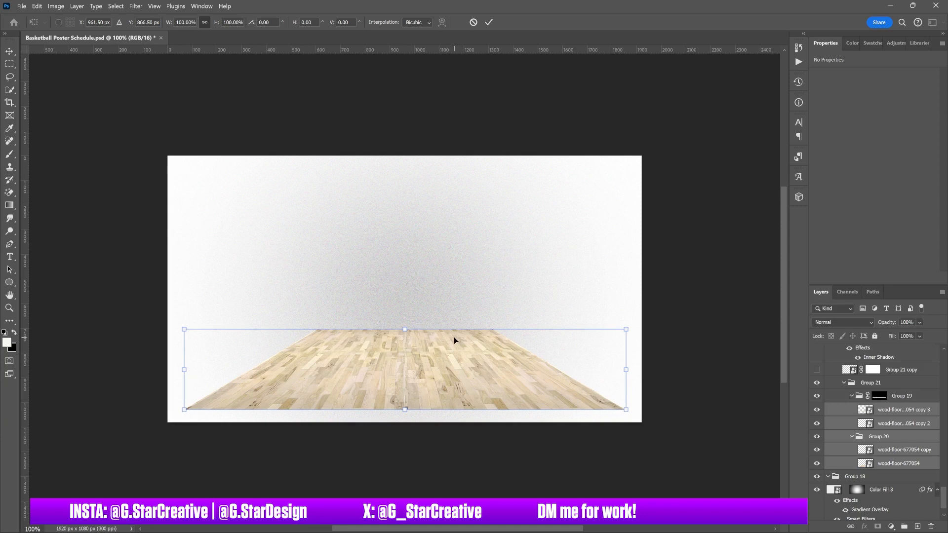
{"action": "left_click_drag", "start_coordinate": [405, 330], "coordinate": [413, 243]}
{"action": "key", "text": "Escape"}
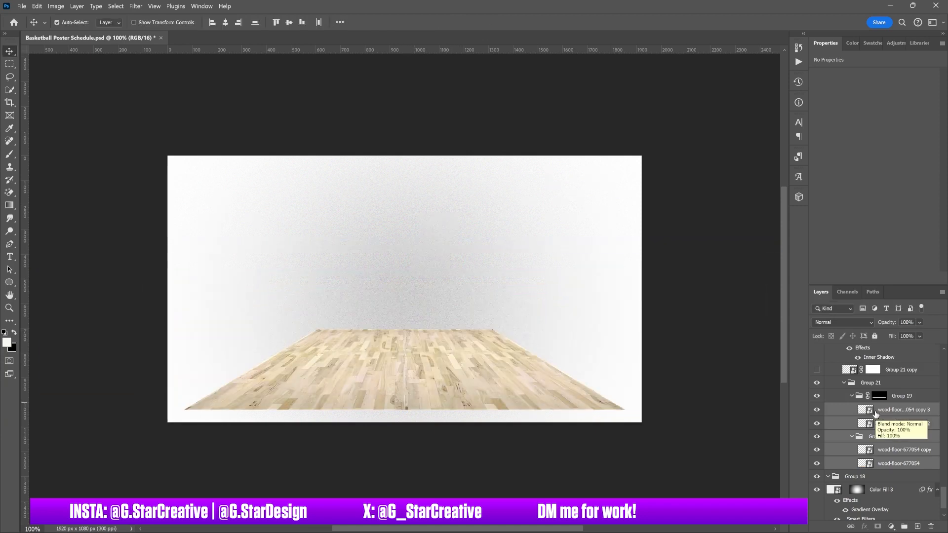
Select the Group 19 layer mask and show the Group 21 copy layer that adds the floor's front edge
{"action": "left_click", "coordinate": [879, 398]}
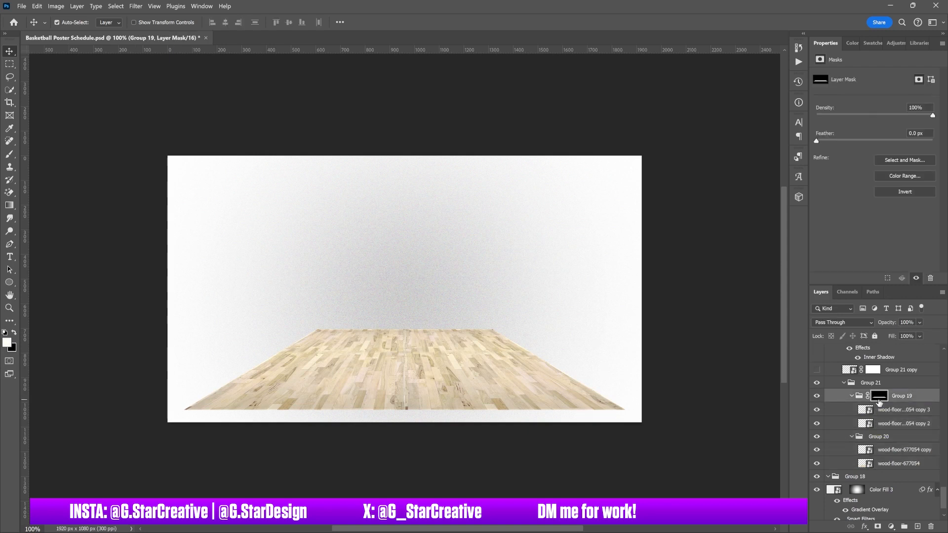
{"action": "scroll", "coordinate": [879, 401], "scroll_direction": "up", "scroll_amount": 1}
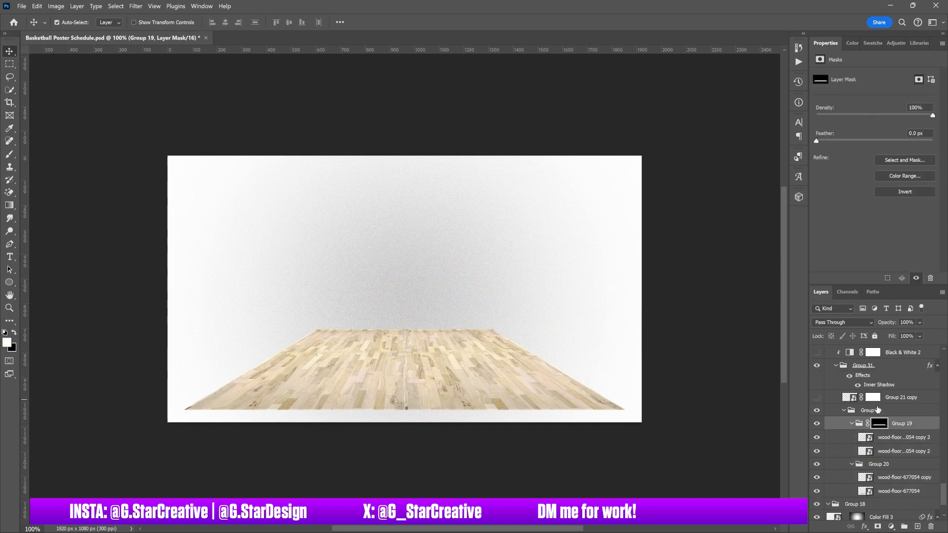
{"action": "left_click", "coordinate": [817, 398]}
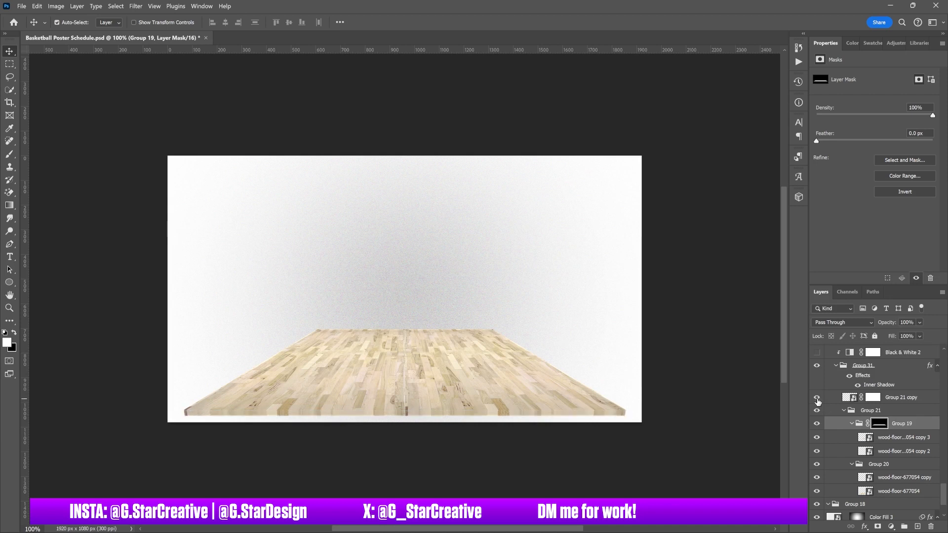
{"action": "left_click", "coordinate": [816, 398]}
{"action": "left_click", "coordinate": [817, 397]}
{"action": "left_click", "coordinate": [817, 398]}
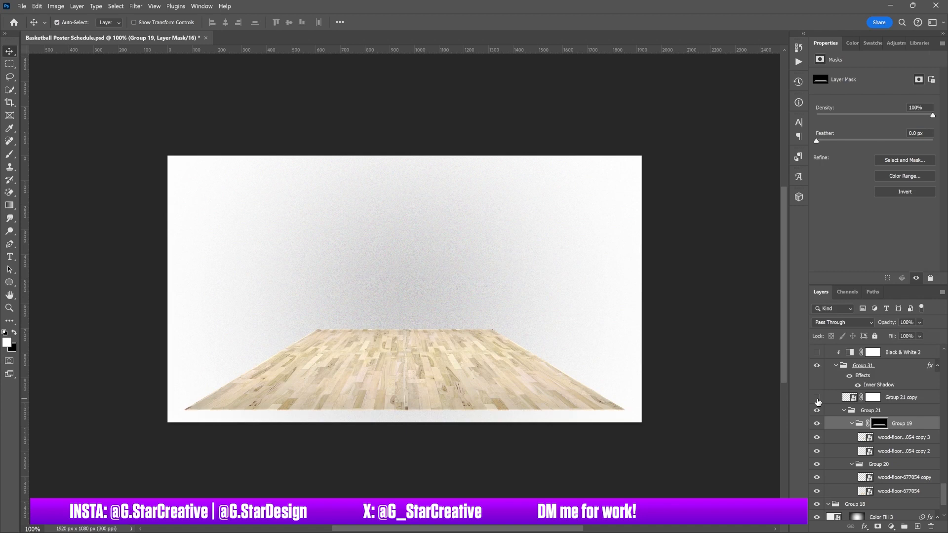
{"action": "left_click", "coordinate": [817, 399]}
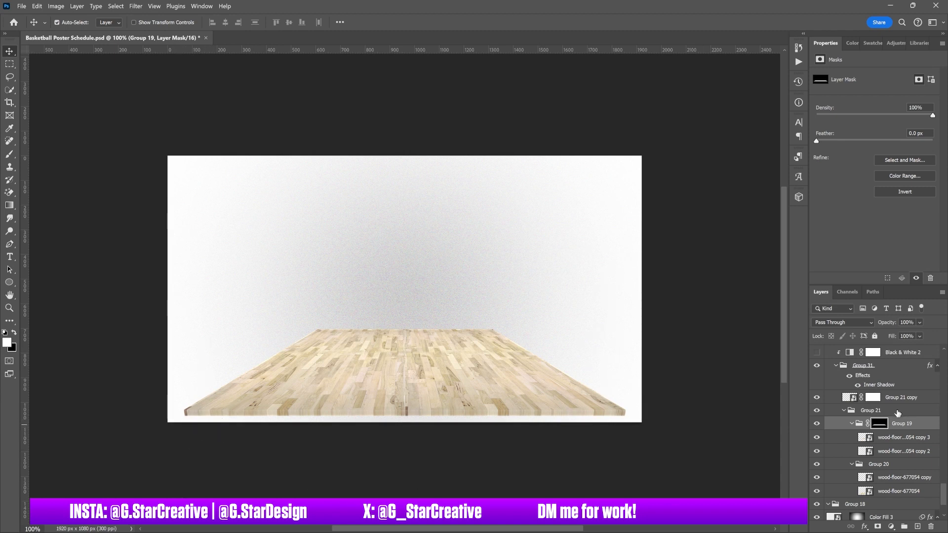
Show and select the Black & White 2 adjustment layer over the floor, and try out a higher Yellows value
{"action": "scroll", "coordinate": [898, 413], "scroll_direction": "up", "scroll_amount": 2}
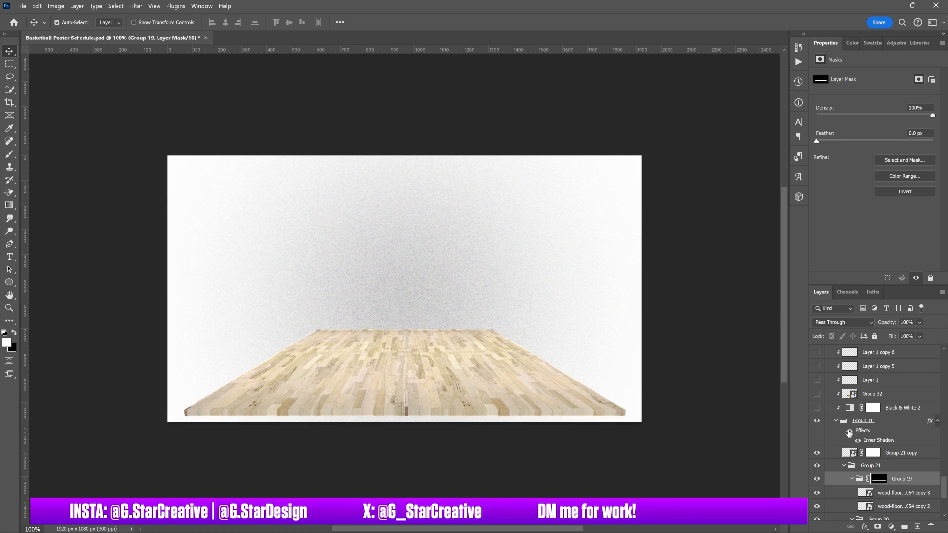
{"action": "left_click", "coordinate": [817, 409]}
{"action": "left_click", "coordinate": [896, 410]}
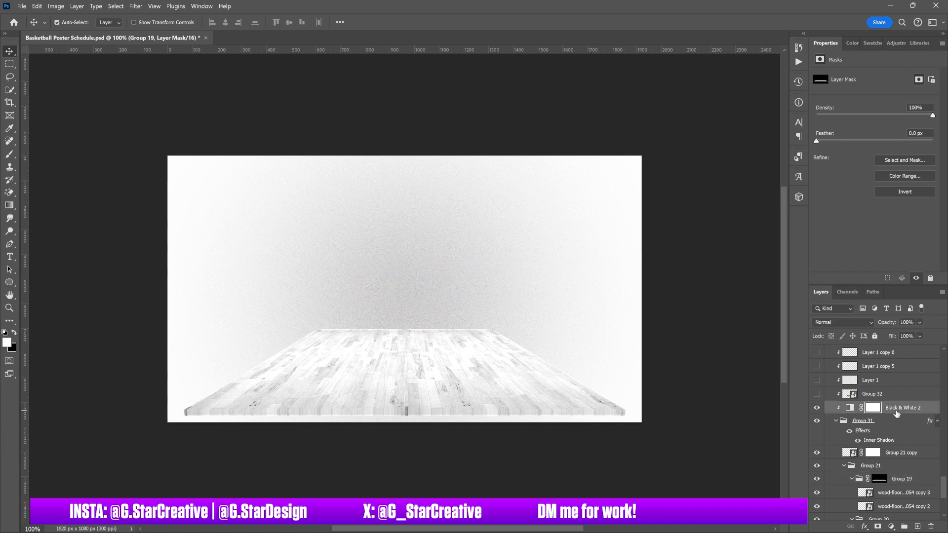
{"action": "scroll", "coordinate": [897, 414], "scroll_direction": "up", "scroll_amount": 1}
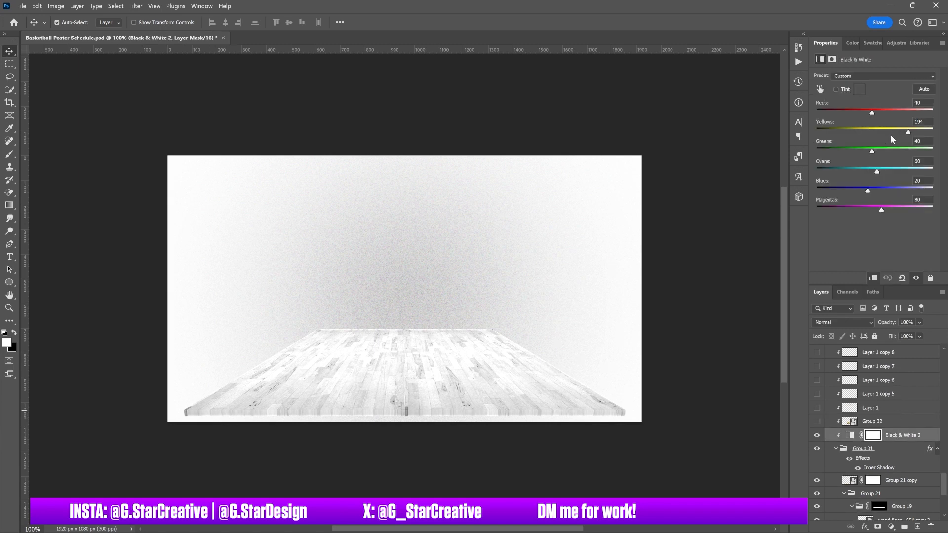
{"action": "left_click_drag", "start_coordinate": [909, 132], "coordinate": [944, 145]}
{"action": "key", "text": "ctrl+z"}
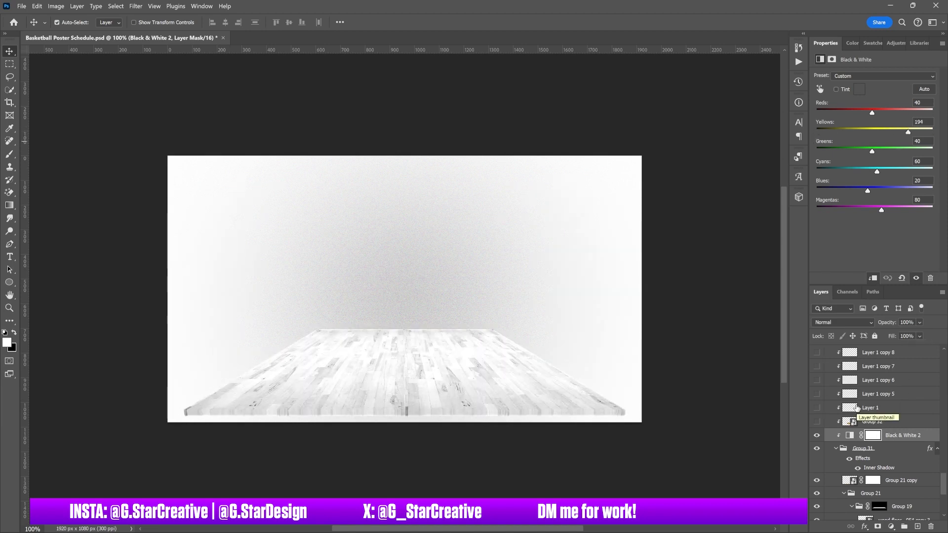
Show the Group 32 logo on the floor and the clipped shadow layers from Layer 1 up to Layer 1 copy 3
{"action": "left_click", "coordinate": [816, 421]}
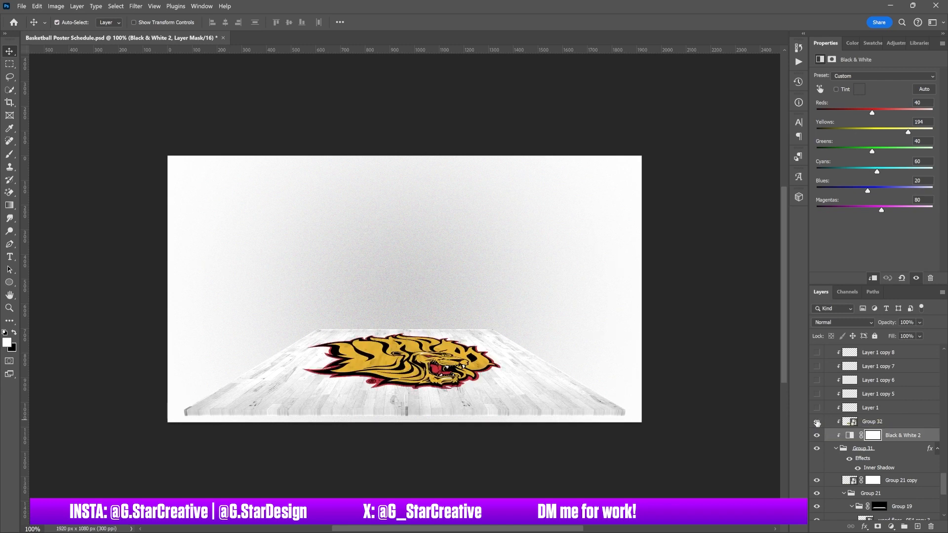
{"action": "left_click", "coordinate": [883, 423]}
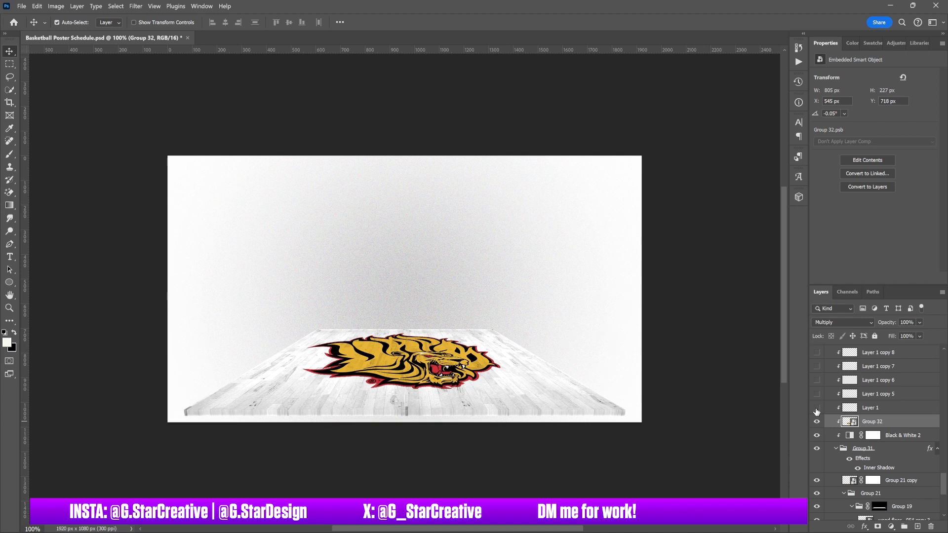
{"action": "scroll", "coordinate": [873, 407], "scroll_direction": "up", "scroll_amount": 1}
{"action": "left_click_drag", "start_coordinate": [816, 423], "coordinate": [820, 354]}
Show the remaining clipped layers from Layer 1 copy 4 up to DSC01315 copy 4 in Group 38, and select DSC01315 copy 4
{"action": "scroll", "coordinate": [840, 434], "scroll_direction": "up", "scroll_amount": 3}
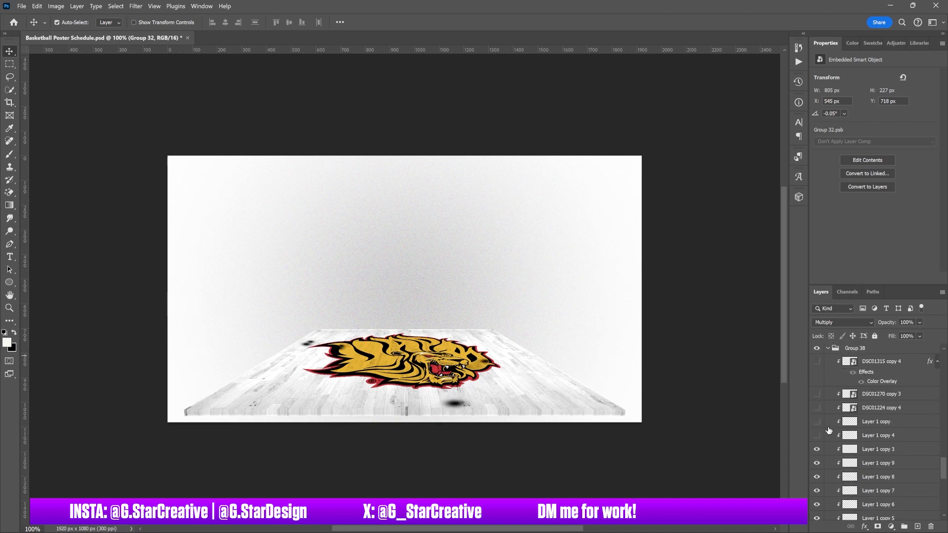
{"action": "left_click_drag", "start_coordinate": [822, 434], "coordinate": [820, 396]}
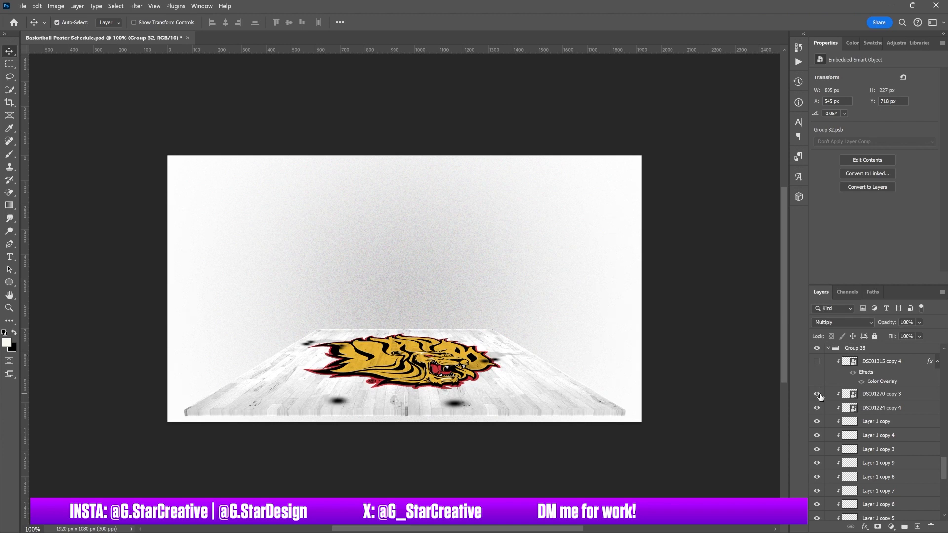
{"action": "scroll", "coordinate": [819, 397], "scroll_direction": "up", "scroll_amount": 1}
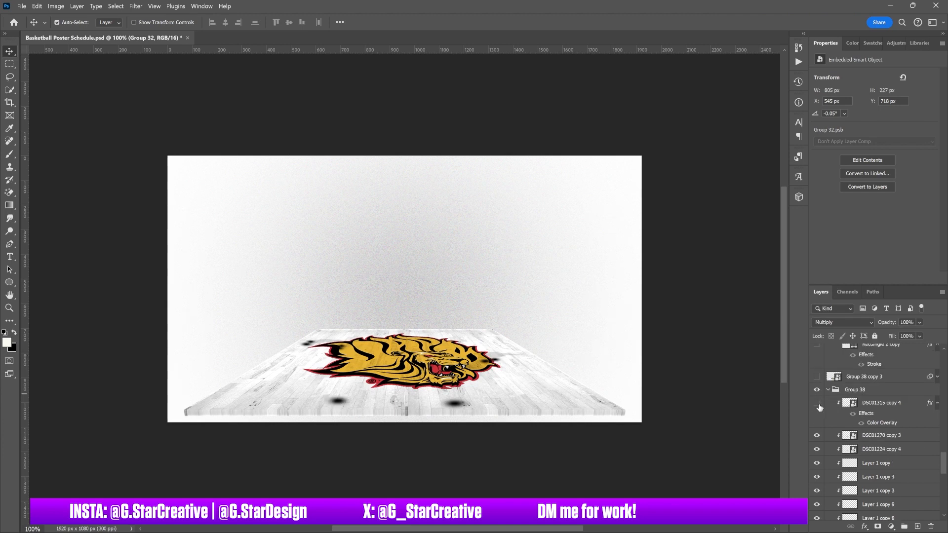
{"action": "left_click", "coordinate": [817, 403]}
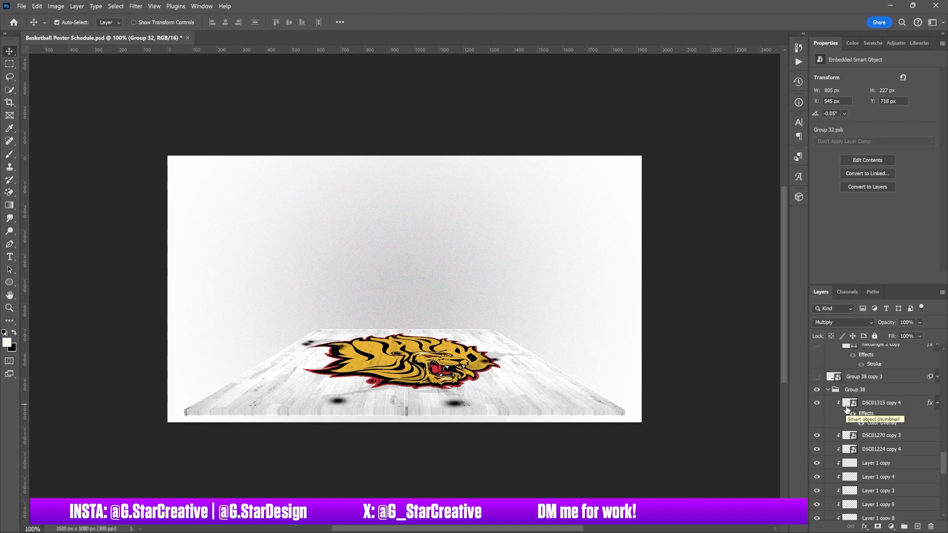
{"action": "left_click", "coordinate": [864, 407]}
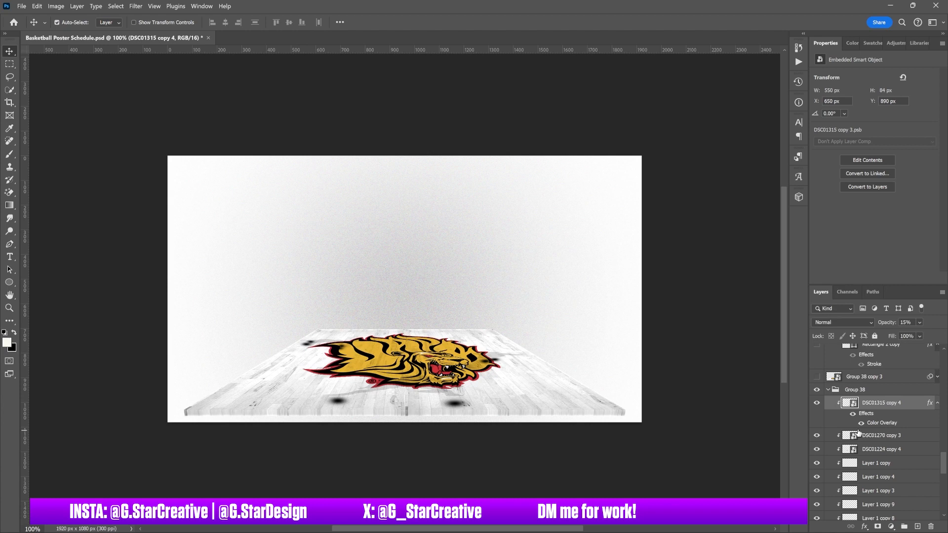
Show and select the Group 38 copy 3 layer, and expand its smart filters to reveal the Blur Gallery entry
{"action": "scroll", "coordinate": [842, 433], "scroll_direction": "up", "scroll_amount": 1}
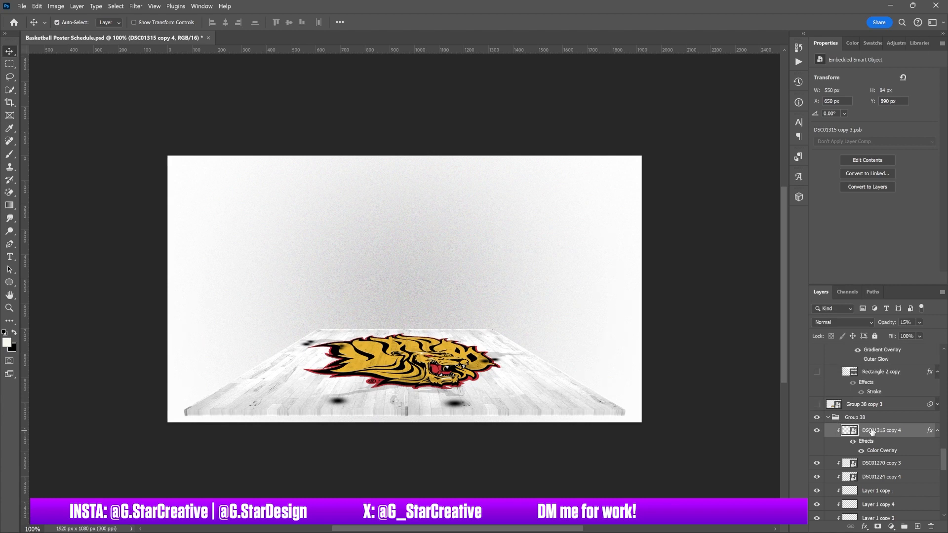
{"action": "scroll", "coordinate": [872, 432], "scroll_direction": "up", "scroll_amount": 1}
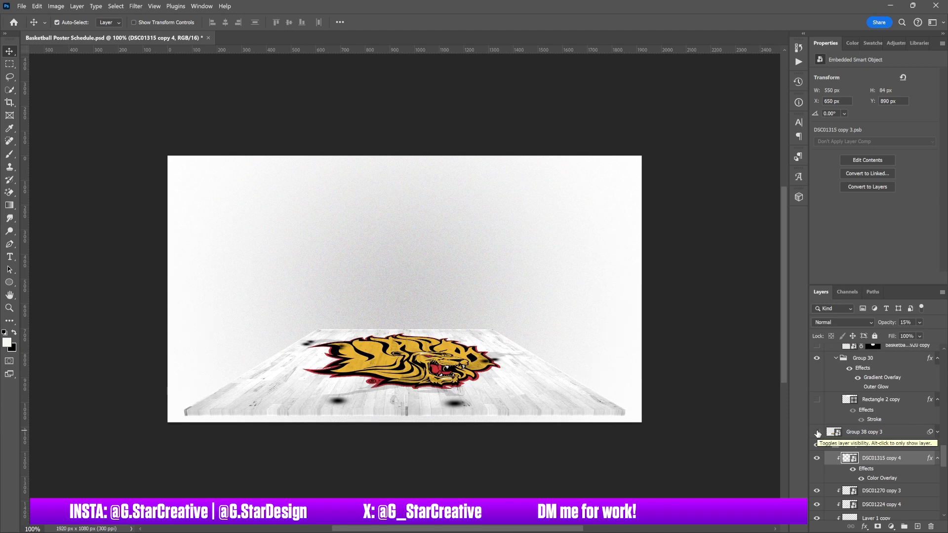
{"action": "left_click", "coordinate": [817, 432]}
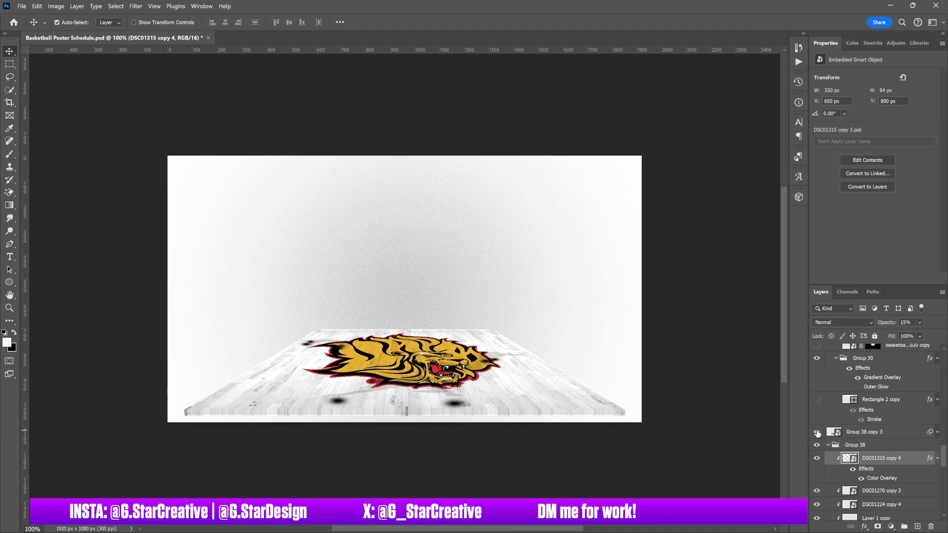
{"action": "left_click", "coordinate": [867, 433]}
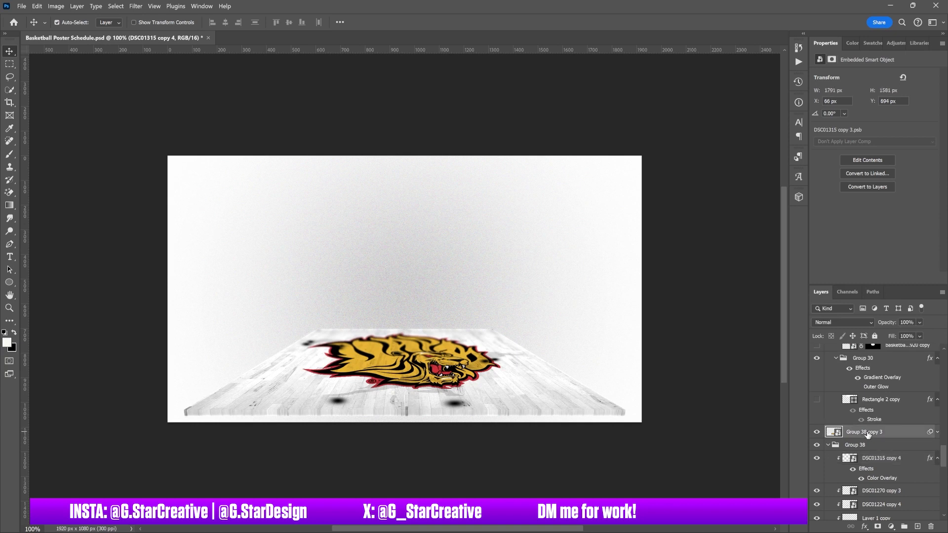
{"action": "scroll", "coordinate": [869, 434], "scroll_direction": "up", "scroll_amount": 1}
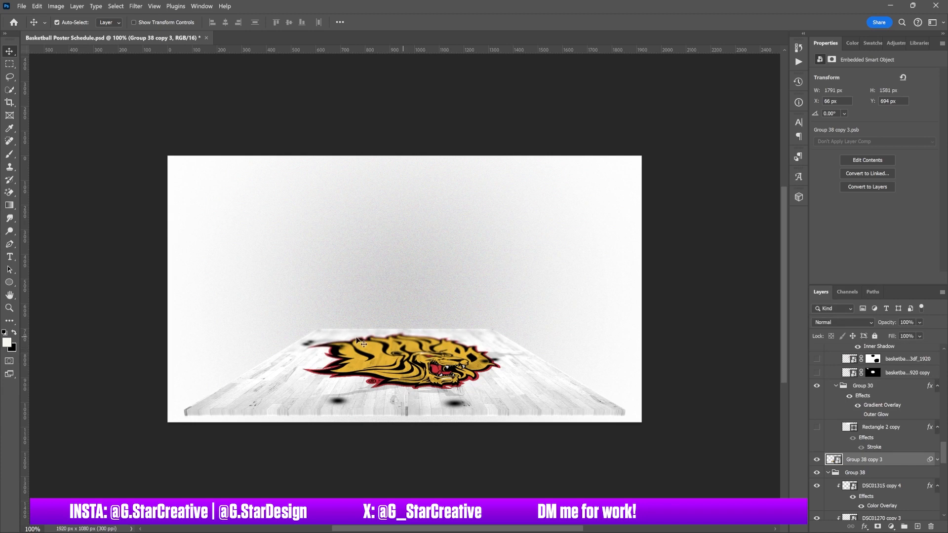
{"action": "left_click", "coordinate": [937, 460]}
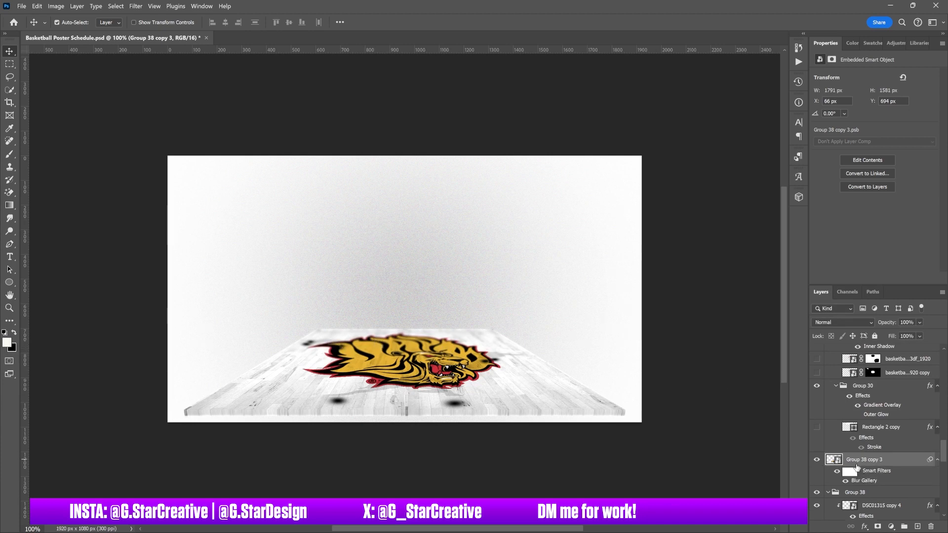
Show and select the Rectangle 2 copy layer with the red stroke at the top of the poster
{"action": "left_click", "coordinate": [816, 427]}
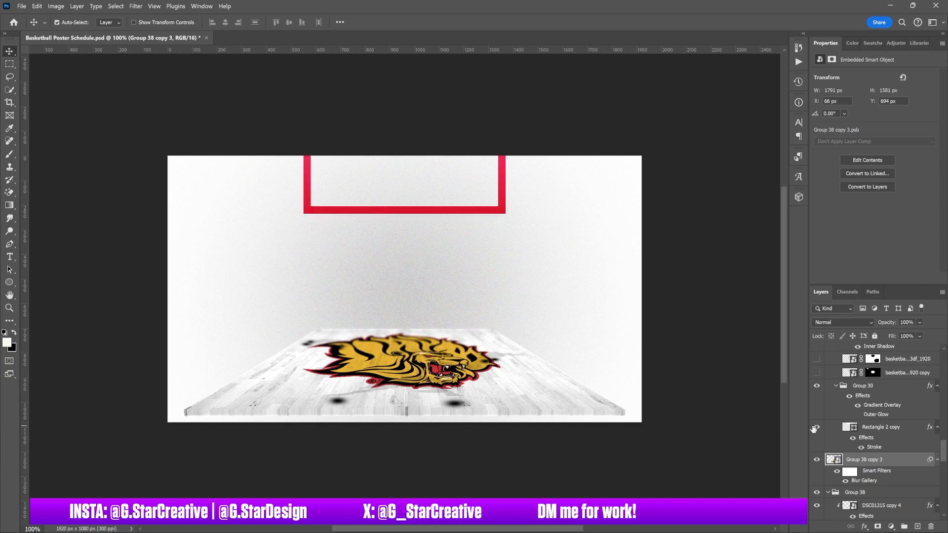
{"action": "left_click", "coordinate": [882, 427]}
{"action": "scroll", "coordinate": [882, 427], "scroll_direction": "up", "scroll_amount": 1}
{"action": "scroll", "coordinate": [883, 429], "scroll_direction": "up", "scroll_amount": 1}
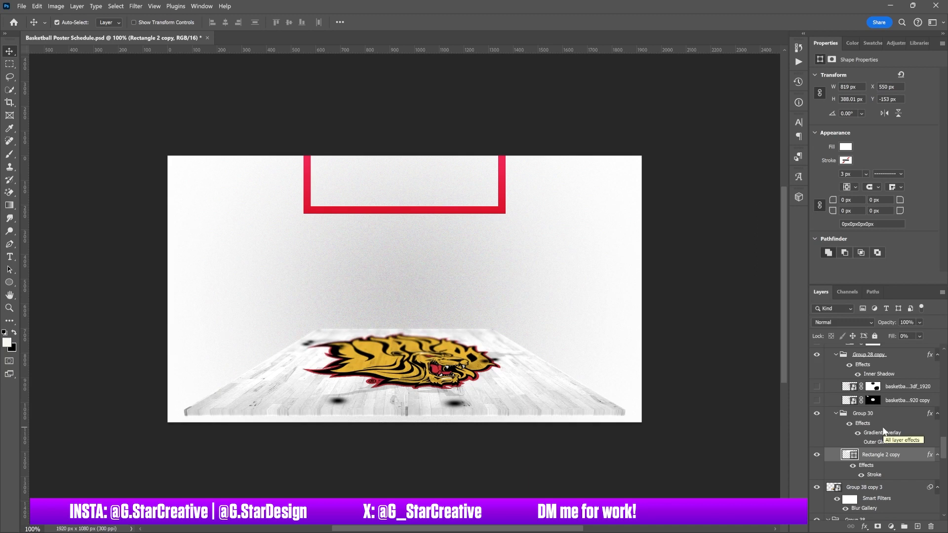
Show the two basketball hoop image layers inside Group 28 copy, the backplate copy and the rim with net
{"action": "scroll", "coordinate": [884, 430], "scroll_direction": "up", "scroll_amount": 1}
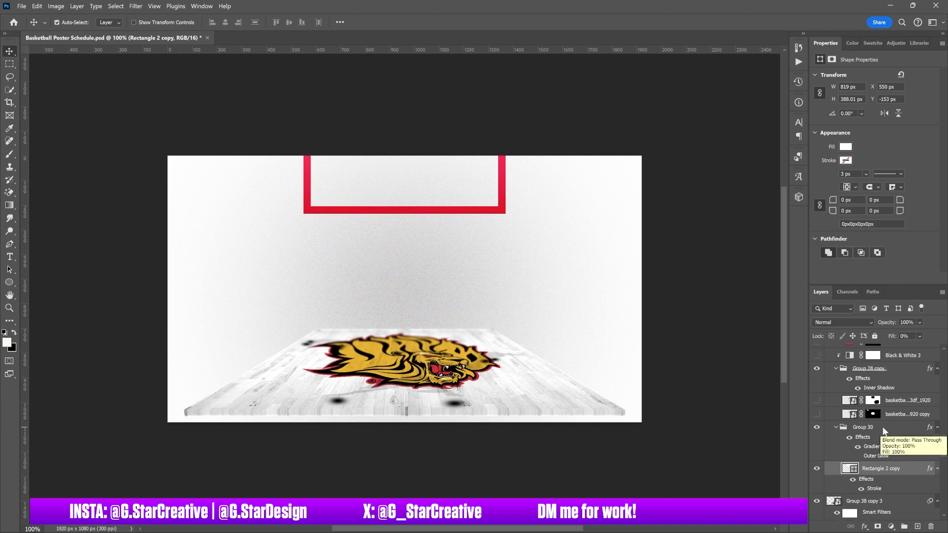
{"action": "left_click", "coordinate": [818, 414]}
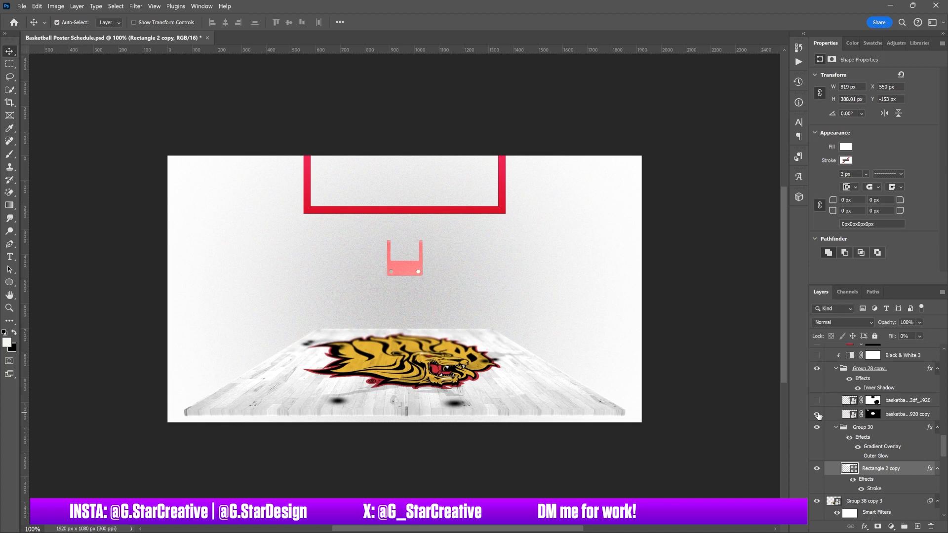
{"action": "left_click", "coordinate": [817, 400]}
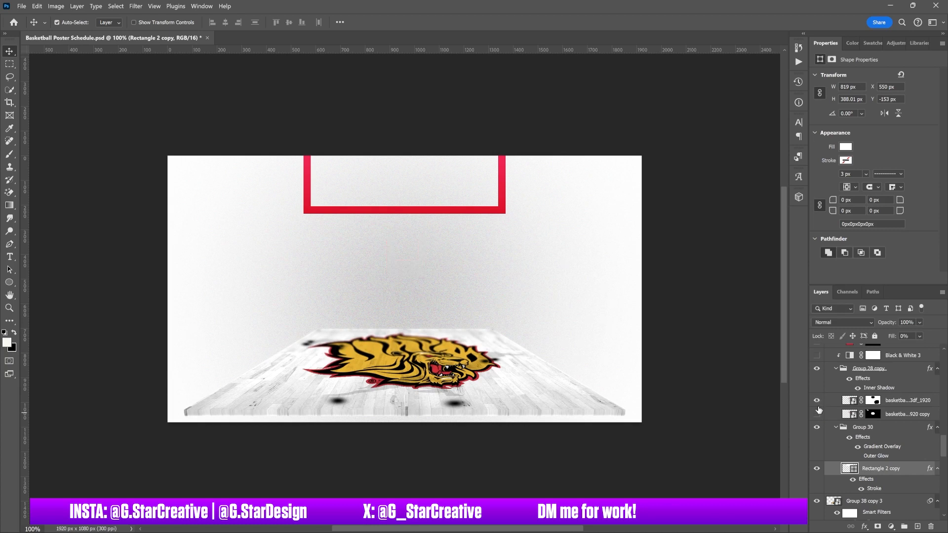
{"action": "left_click", "coordinate": [818, 415]}
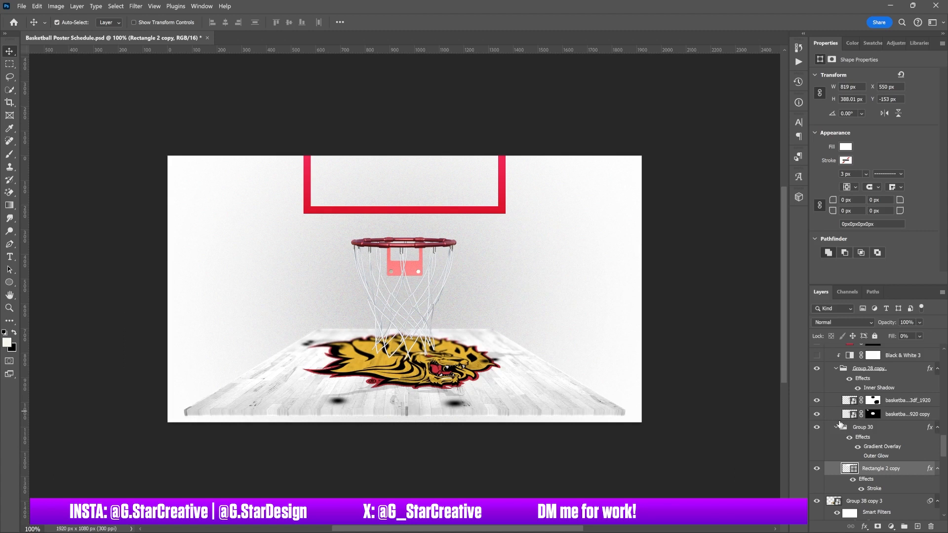
Show the clipped Black & White 3 and Color Fill 5 layers above the hoop to recolour the rim red
{"action": "scroll", "coordinate": [839, 424], "scroll_direction": "up", "scroll_amount": 1}
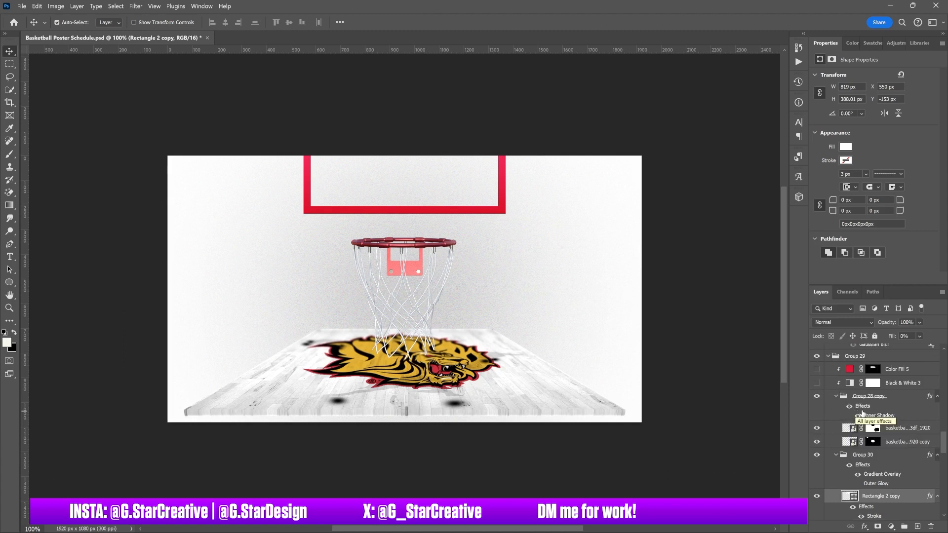
{"action": "scroll", "coordinate": [873, 420], "scroll_direction": "up", "scroll_amount": 1}
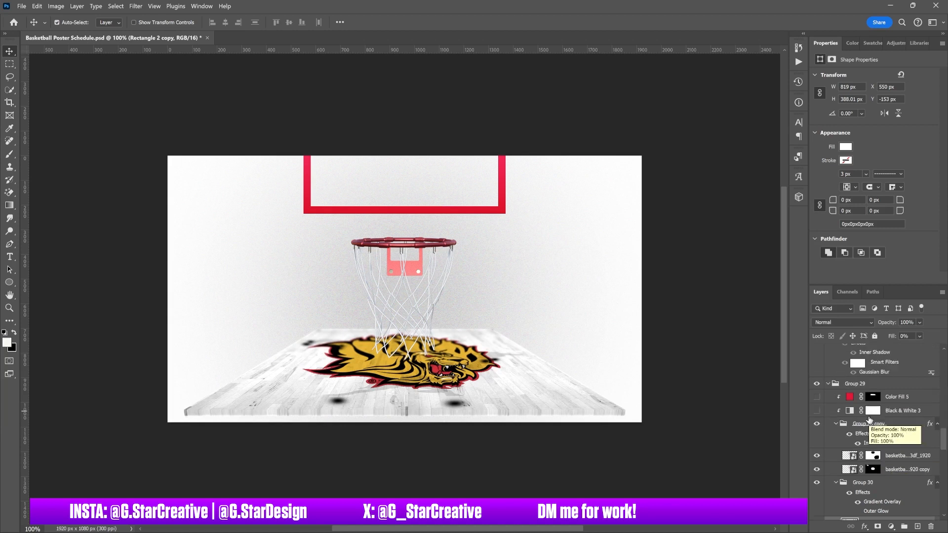
{"action": "left_click", "coordinate": [817, 411]}
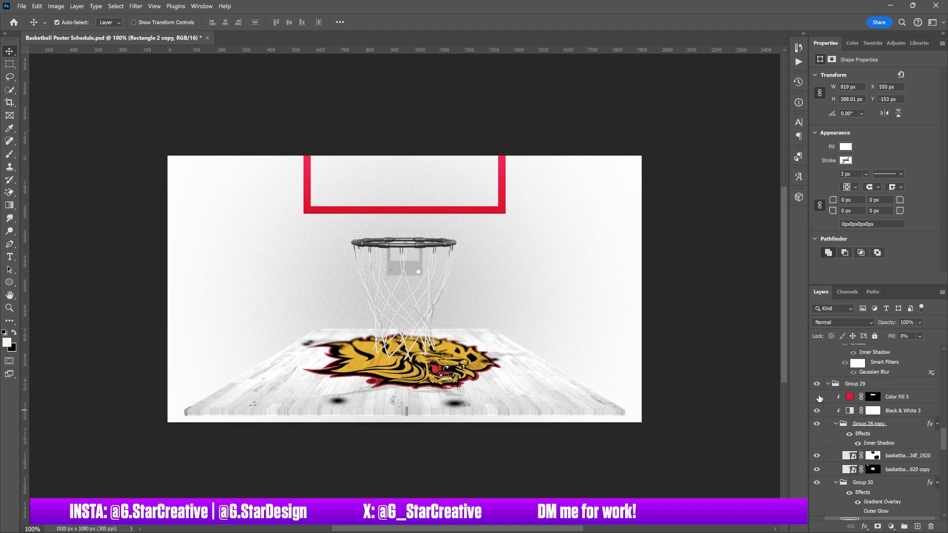
{"action": "left_click", "coordinate": [817, 397]}
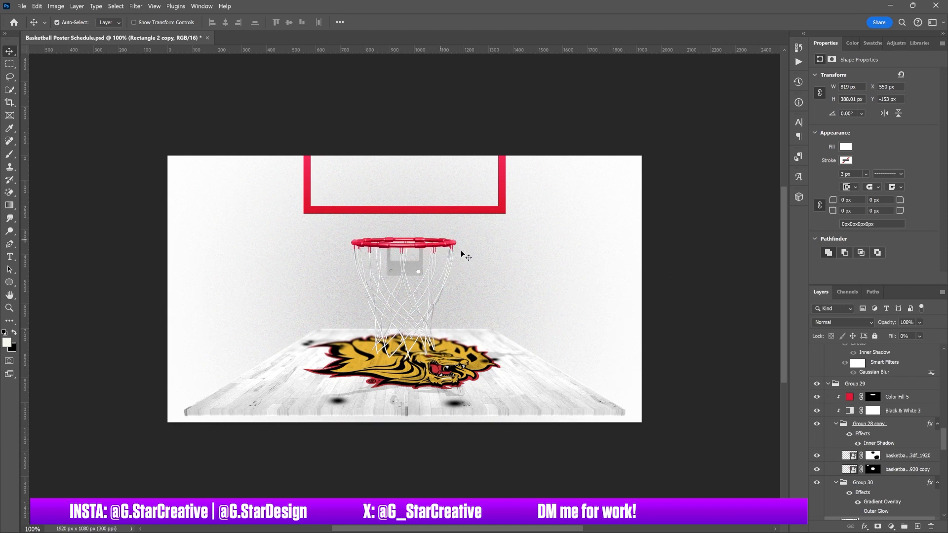
Show the DSC01224 copy 3 player layer, and toggle its effects and smart filters off and on to compare
{"action": "scroll", "coordinate": [874, 429], "scroll_direction": "up", "scroll_amount": 3}
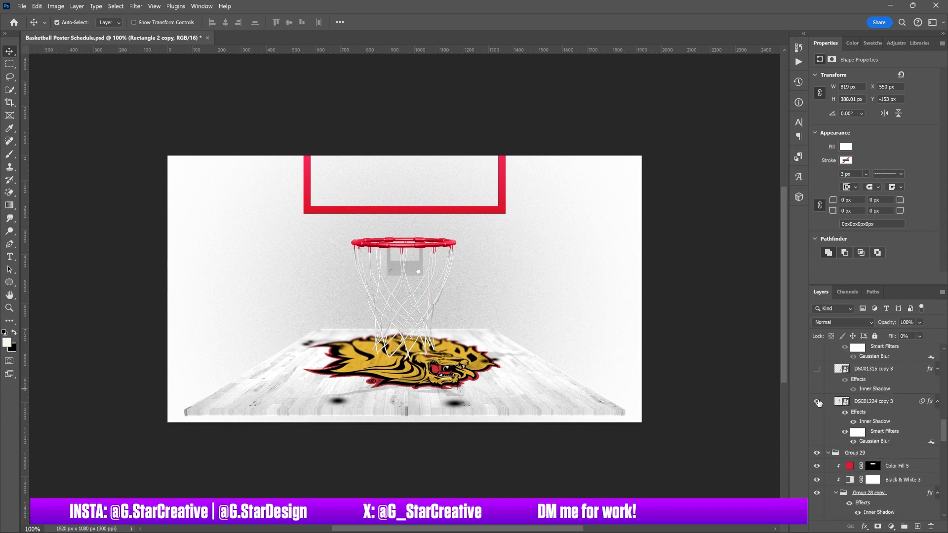
{"action": "left_click", "coordinate": [817, 401]}
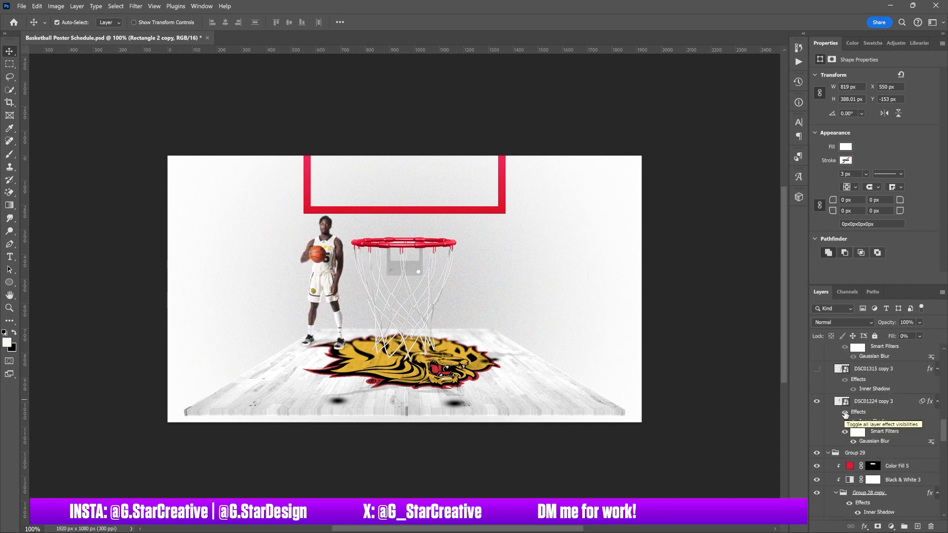
{"action": "left_click", "coordinate": [844, 412]}
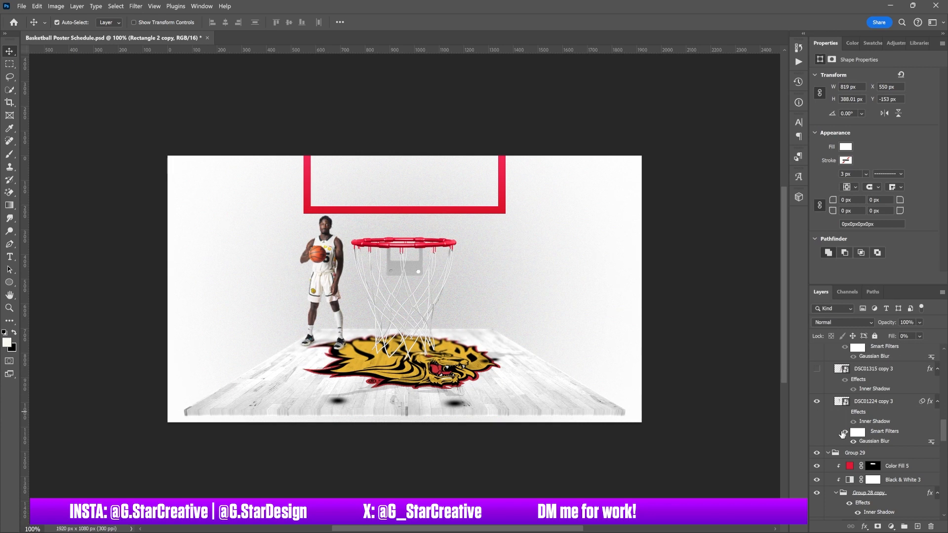
{"action": "left_click", "coordinate": [843, 433]}
{"action": "left_click", "coordinate": [845, 433]}
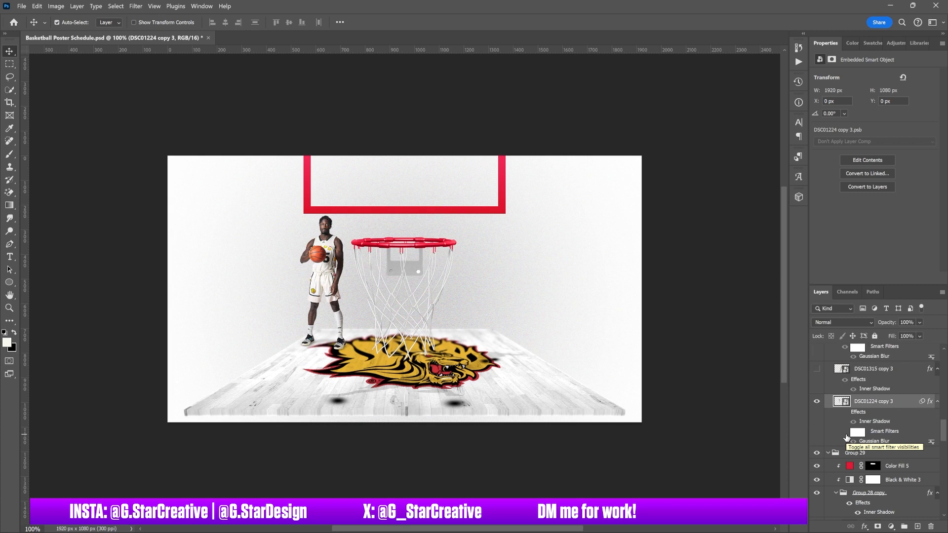
{"action": "left_click", "coordinate": [846, 433]}
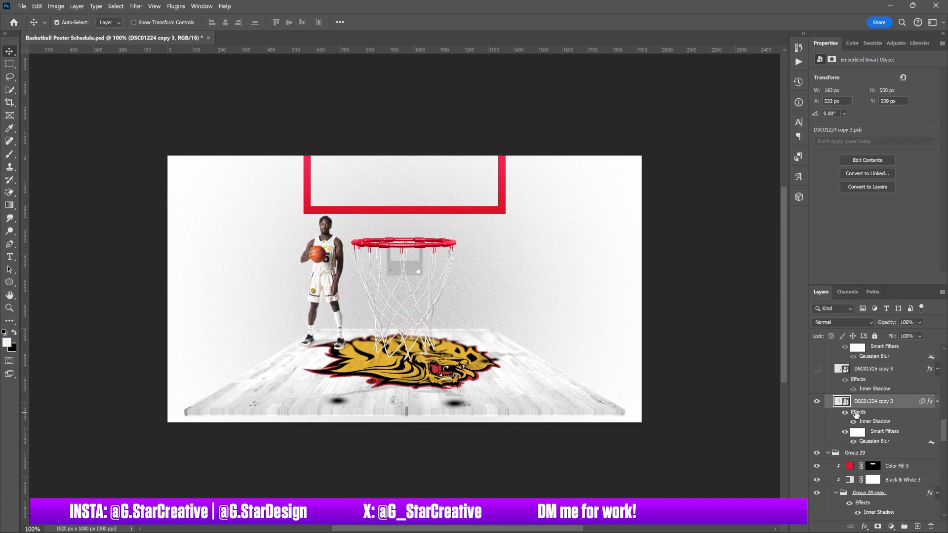
{"action": "left_click", "coordinate": [845, 413]}
Show the DSC01315 copy 3 centre player layer, and toggle its Inner Shadow effects off and on
{"action": "scroll", "coordinate": [850, 414], "scroll_direction": "up", "scroll_amount": 2}
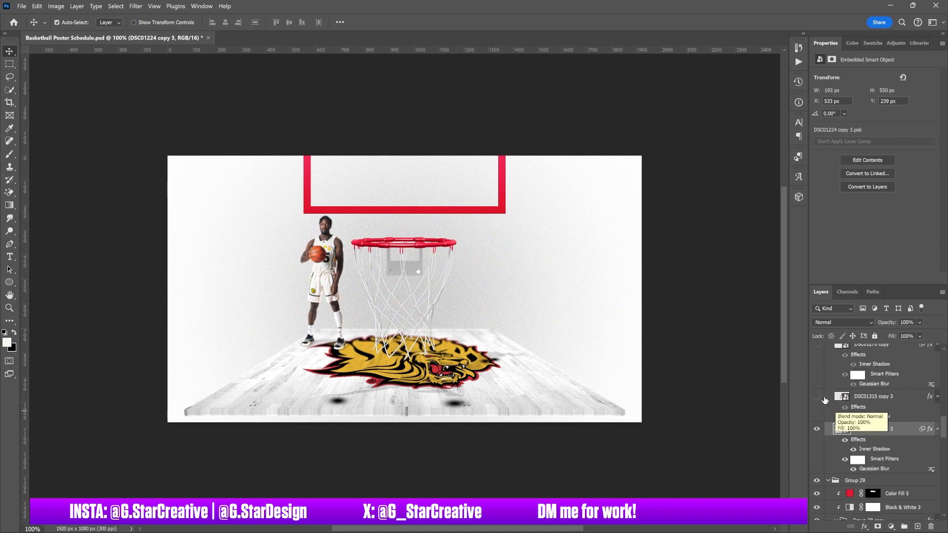
{"action": "left_click", "coordinate": [817, 397]}
{"action": "left_click", "coordinate": [845, 408]}
{"action": "left_click", "coordinate": [845, 408]}
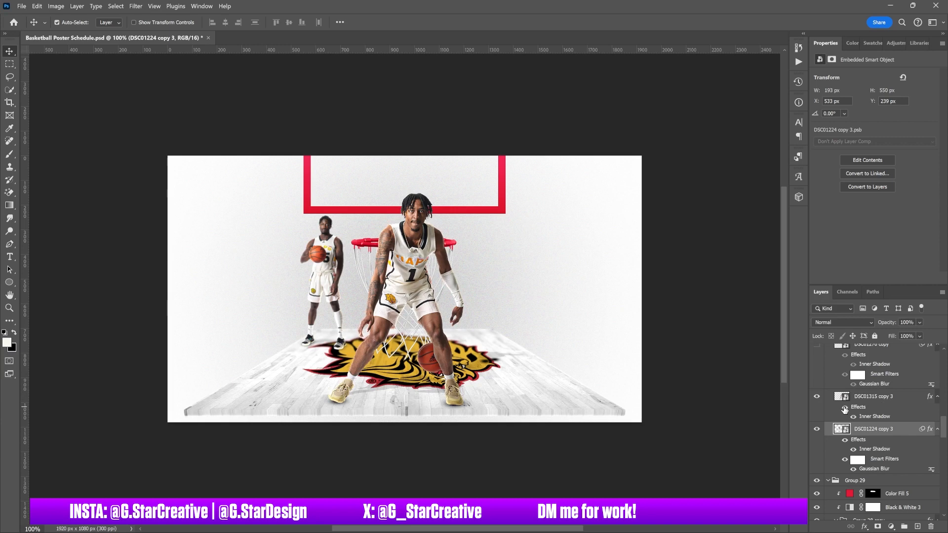
Show the DSC01270 copy player layer, and toggle its effects and Gaussian Blur smart filter to compare
{"action": "scroll", "coordinate": [845, 409], "scroll_direction": "up", "scroll_amount": 2}
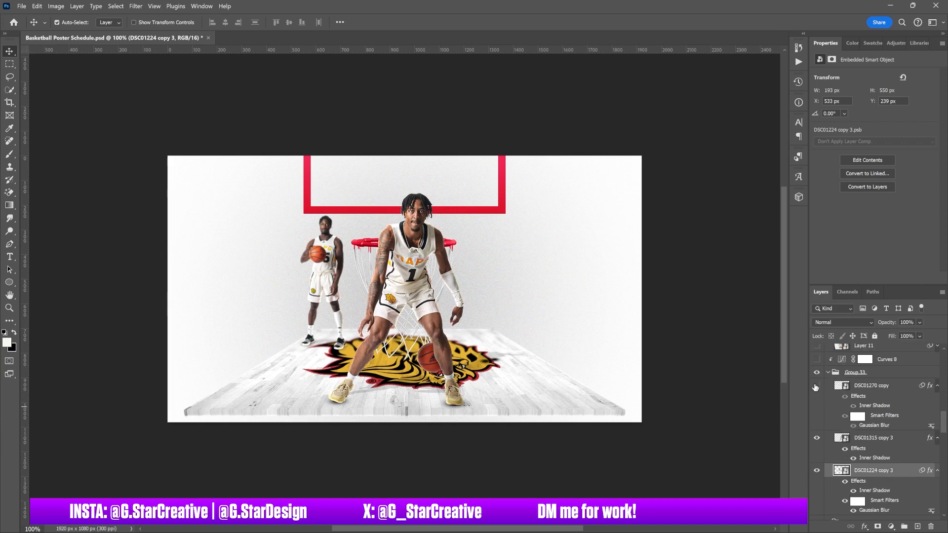
{"action": "left_click", "coordinate": [816, 386]}
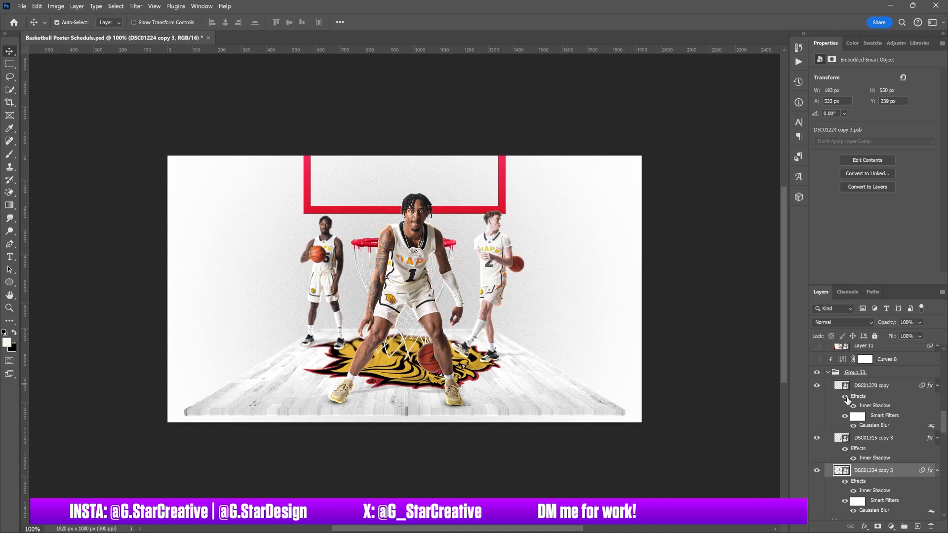
{"action": "left_click", "coordinate": [845, 397]}
{"action": "left_click", "coordinate": [845, 398]}
{"action": "left_click", "coordinate": [845, 418]}
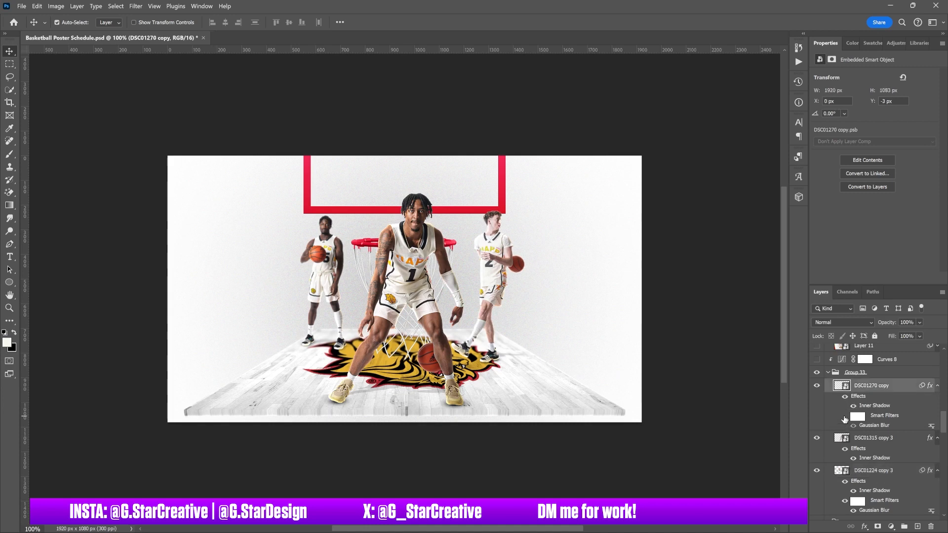
Show the Curves 8 adjustment clipped to Group 33, compare it off and on, and select it to display its curve
{"action": "scroll", "coordinate": [845, 419], "scroll_direction": "up", "scroll_amount": 3}
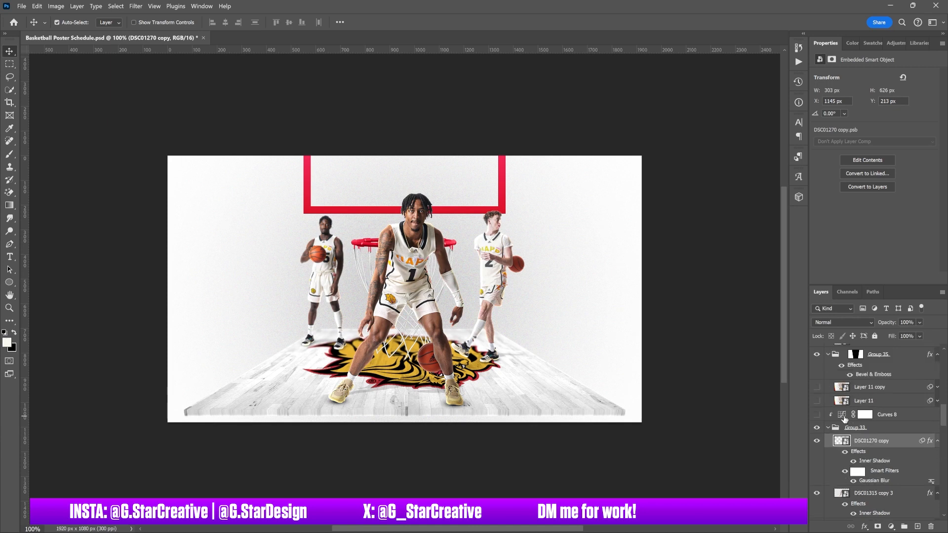
{"action": "left_click", "coordinate": [817, 415]}
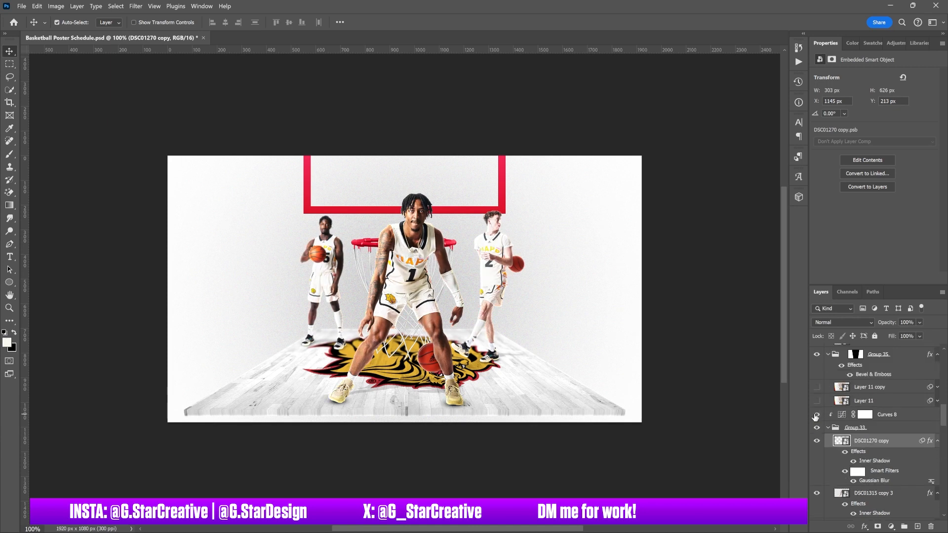
{"action": "left_click", "coordinate": [815, 418]}
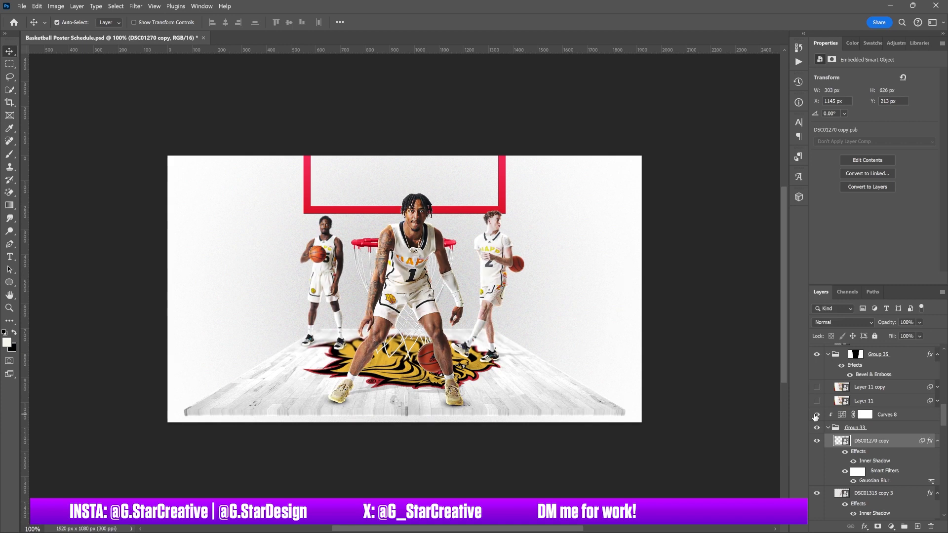
{"action": "left_click", "coordinate": [815, 418]}
{"action": "left_click", "coordinate": [871, 415]}
{"action": "left_click", "coordinate": [877, 416]}
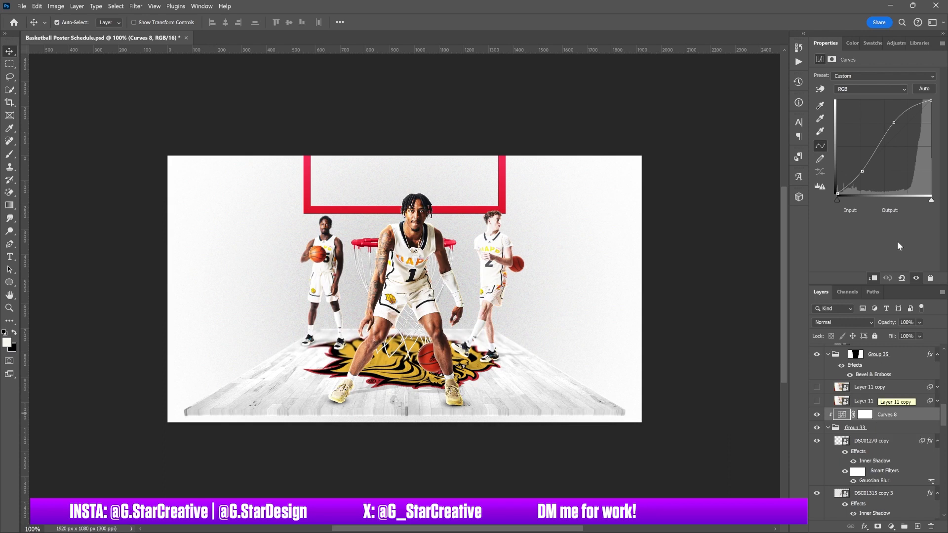
Show Layer 11 and Layer 11 copy in Group 35, and expand both layers' smart filters
{"action": "left_click", "coordinate": [817, 402]}
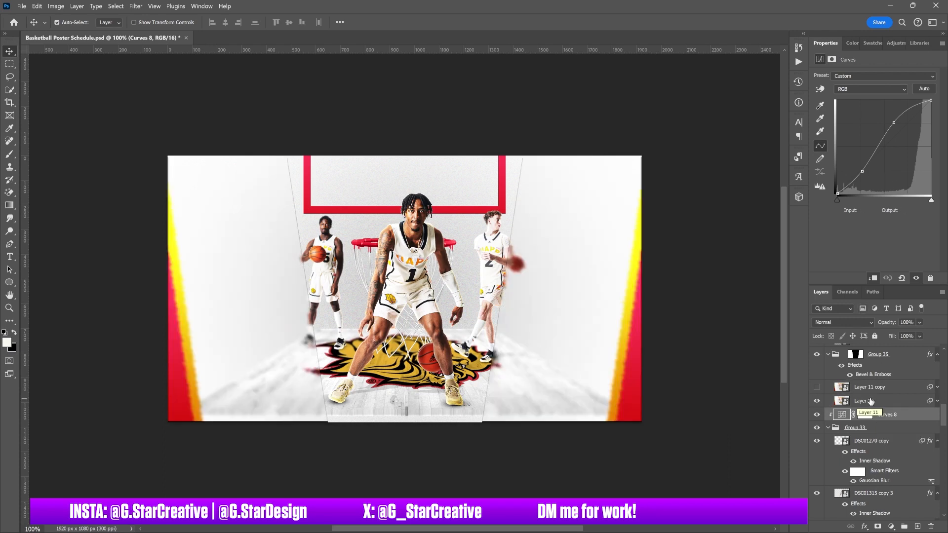
{"action": "left_click", "coordinate": [817, 388]}
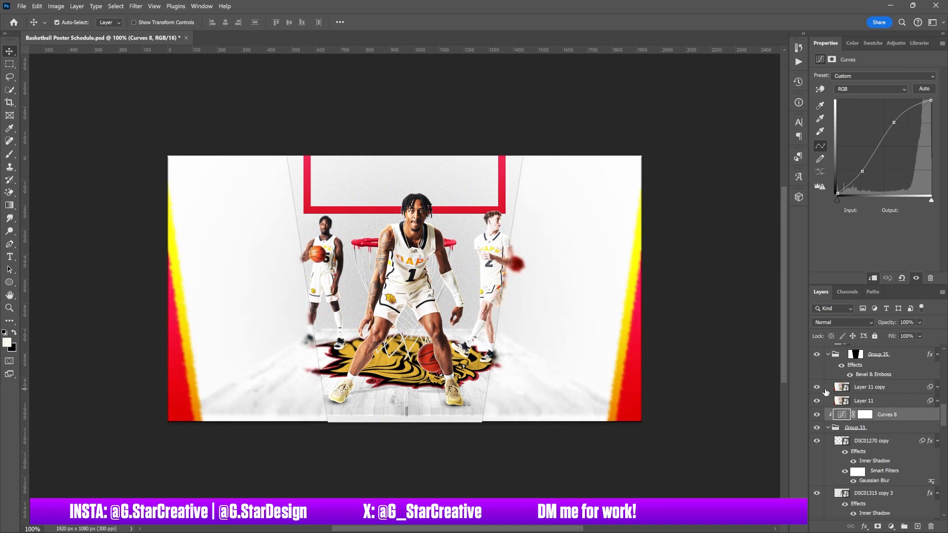
{"action": "left_click", "coordinate": [938, 401]}
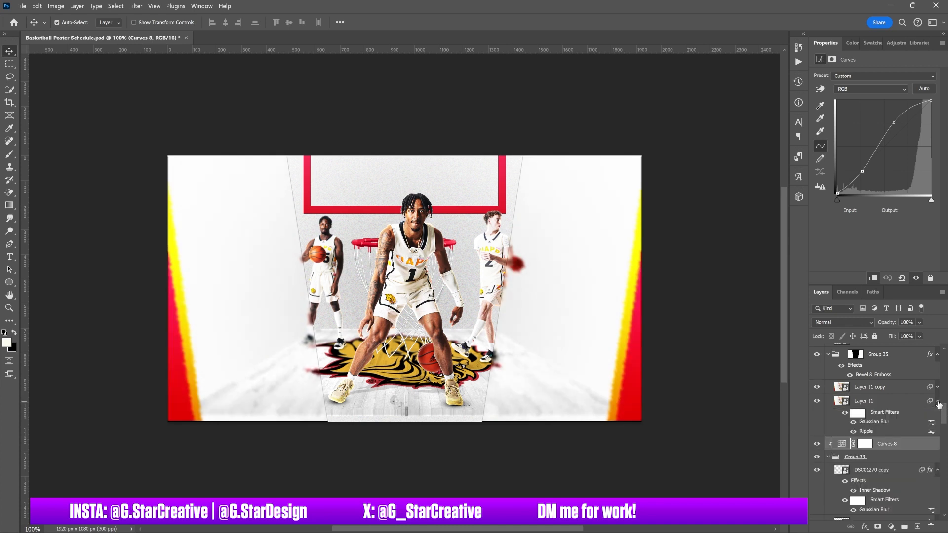
{"action": "left_click", "coordinate": [938, 388]}
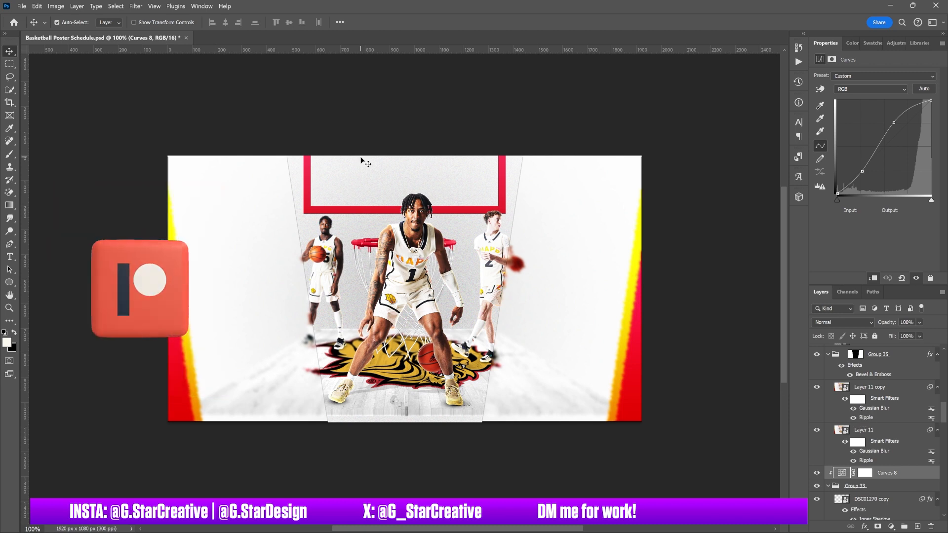
Select Layer 11 copy and look up the Distort filters available for it, including Ripple
{"action": "left_click", "coordinate": [136, 5]}
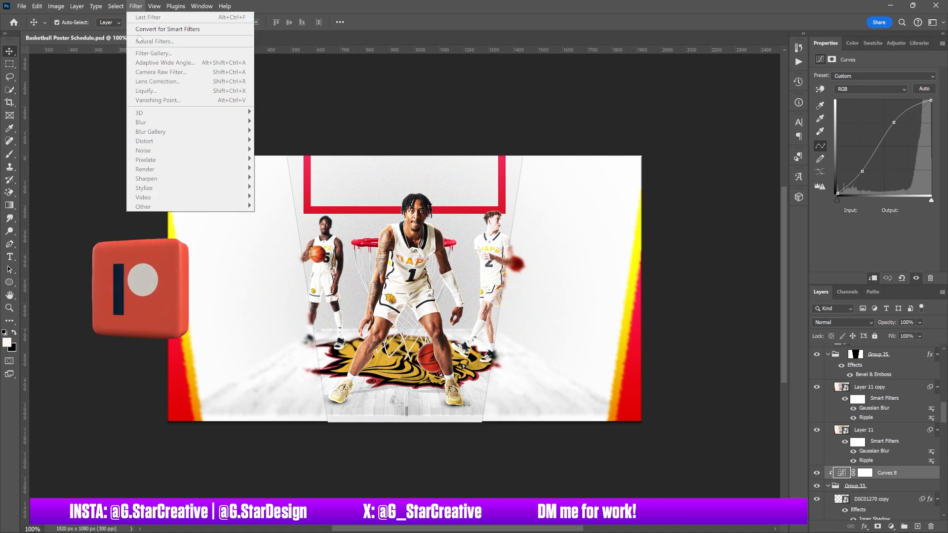
{"action": "left_click", "coordinate": [882, 390]}
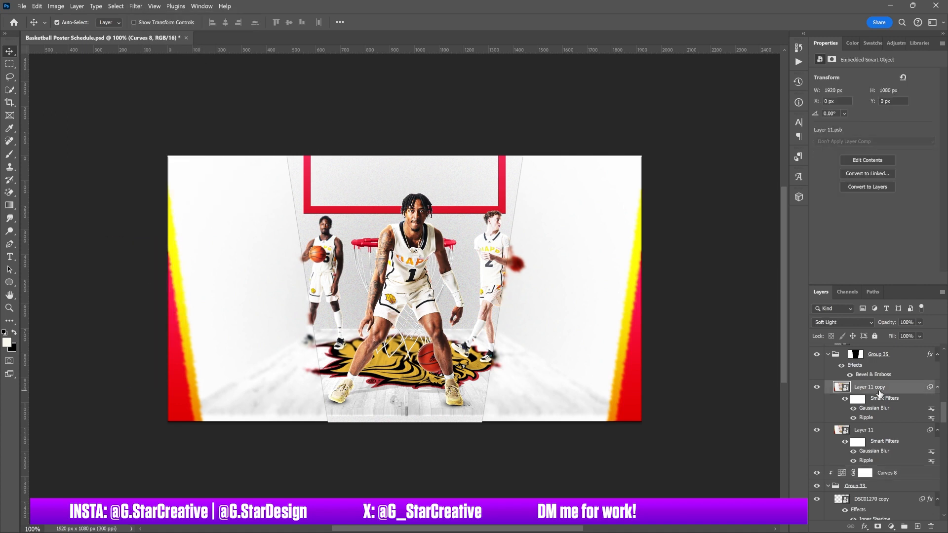
{"action": "left_click", "coordinate": [136, 6]}
{"action": "mouse_move", "coordinate": [237, 146]}
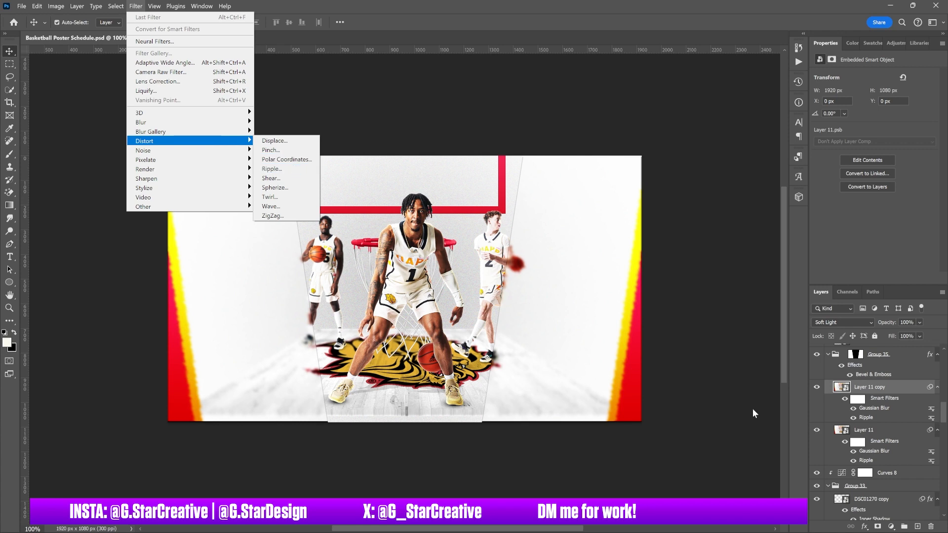
{"action": "left_click", "coordinate": [882, 409]}
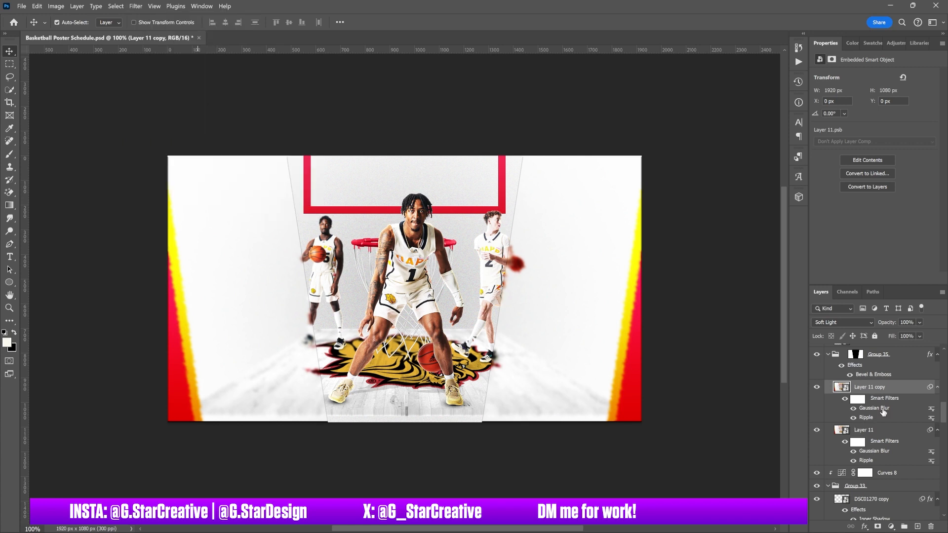
Toggle Group 35's Bevel & Emboss effect off and on to compare the glass panel edges
{"action": "left_click", "coordinate": [841, 366]}
{"action": "left_click", "coordinate": [841, 366]}
{"action": "left_click", "coordinate": [841, 366]}
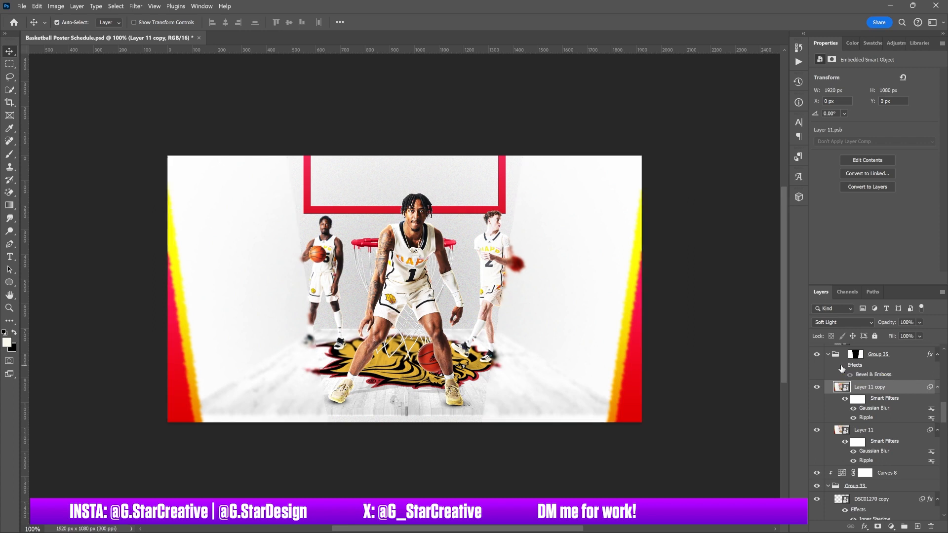
{"action": "left_click", "coordinate": [841, 366]}
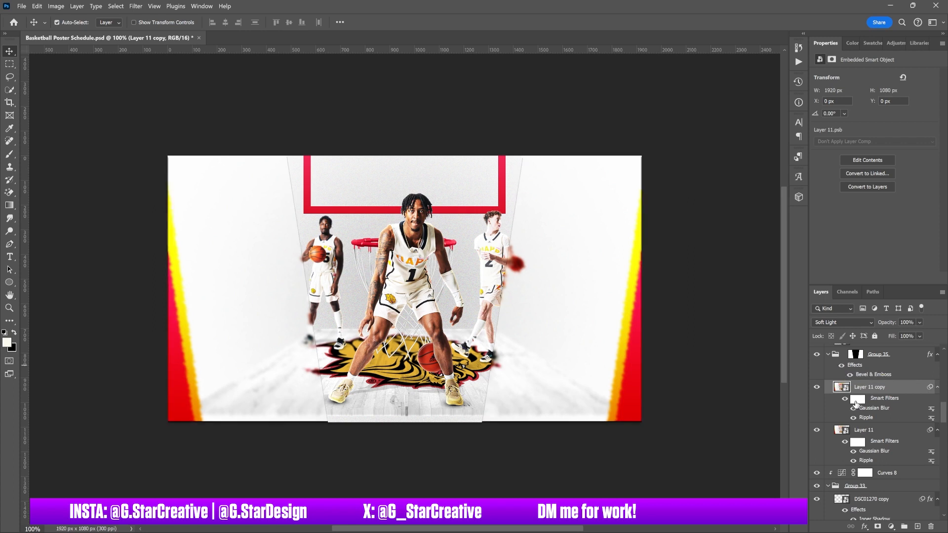
Hide and show Group 35 again to compare the poster with and without the side glass panels
{"action": "scroll", "coordinate": [857, 404], "scroll_direction": "up", "scroll_amount": 1}
{"action": "scroll", "coordinate": [857, 404], "scroll_direction": "up", "scroll_amount": 3}
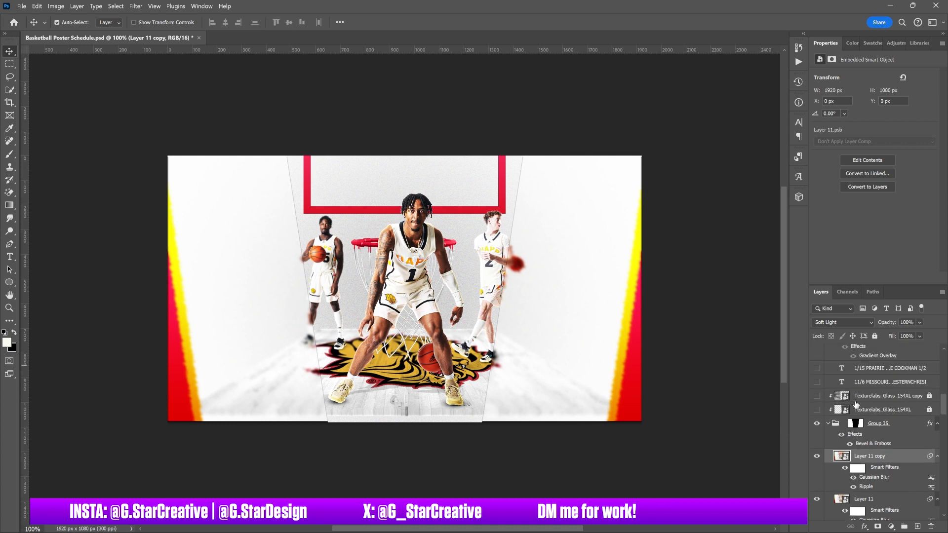
{"action": "left_click", "coordinate": [816, 425]}
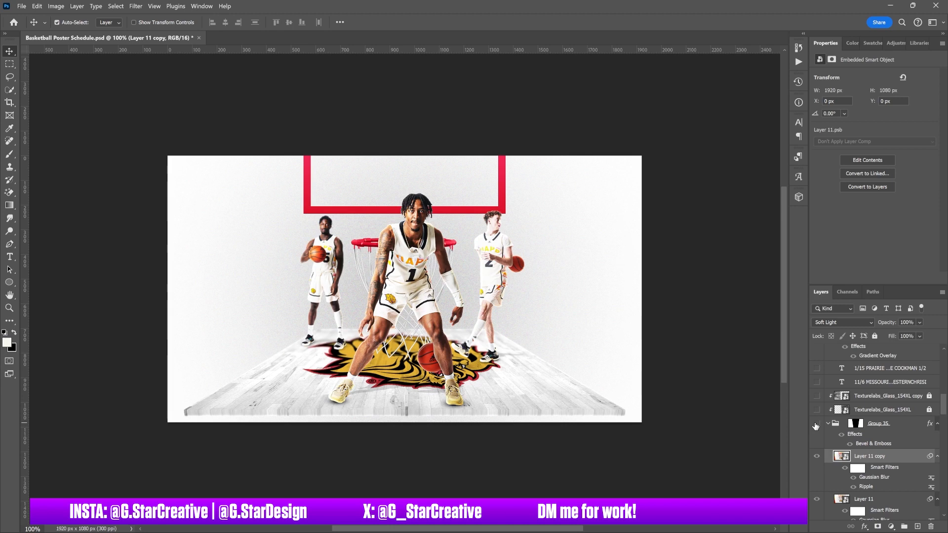
{"action": "left_click", "coordinate": [816, 424]}
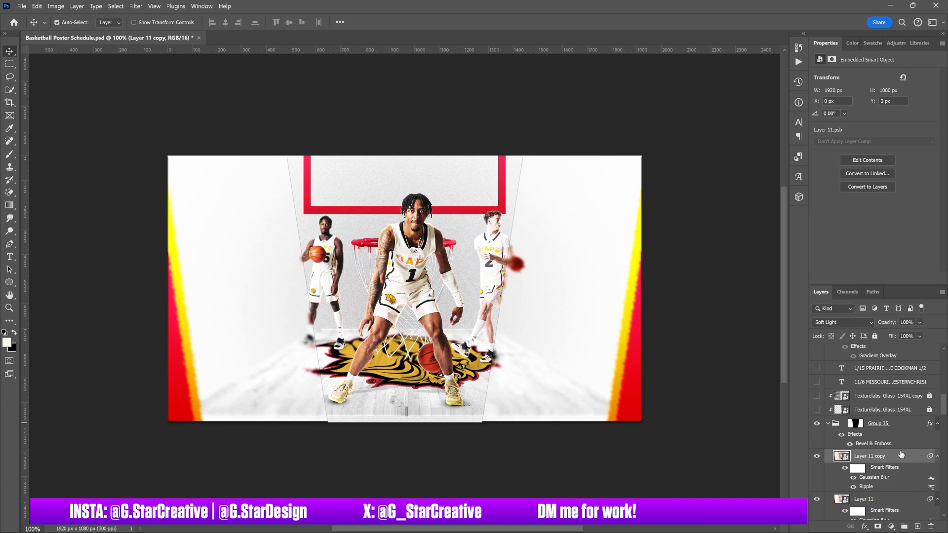
Select Group 35's layer mask and disable and re-enable it to compare the blurred panels with and without masking
{"action": "scroll", "coordinate": [901, 454], "scroll_direction": "down", "scroll_amount": 1}
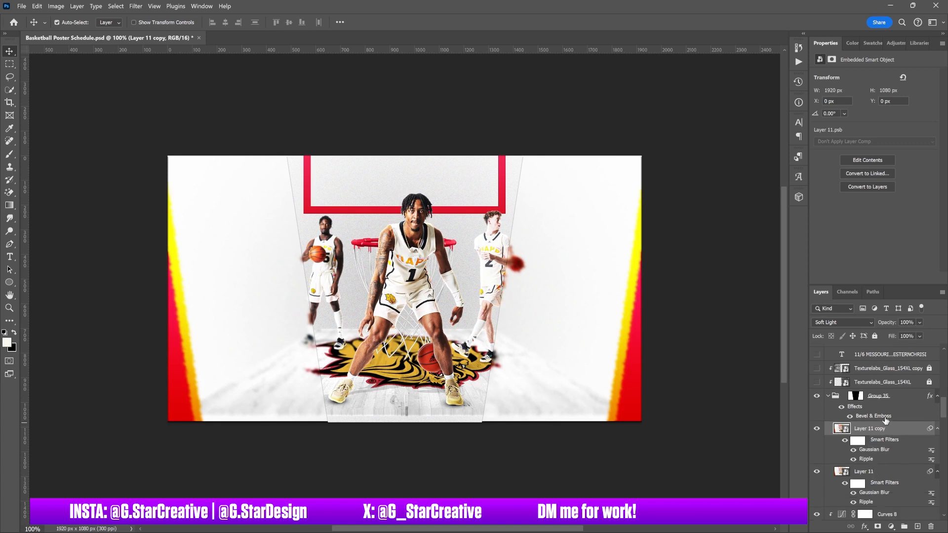
{"action": "left_click", "coordinate": [858, 398]}
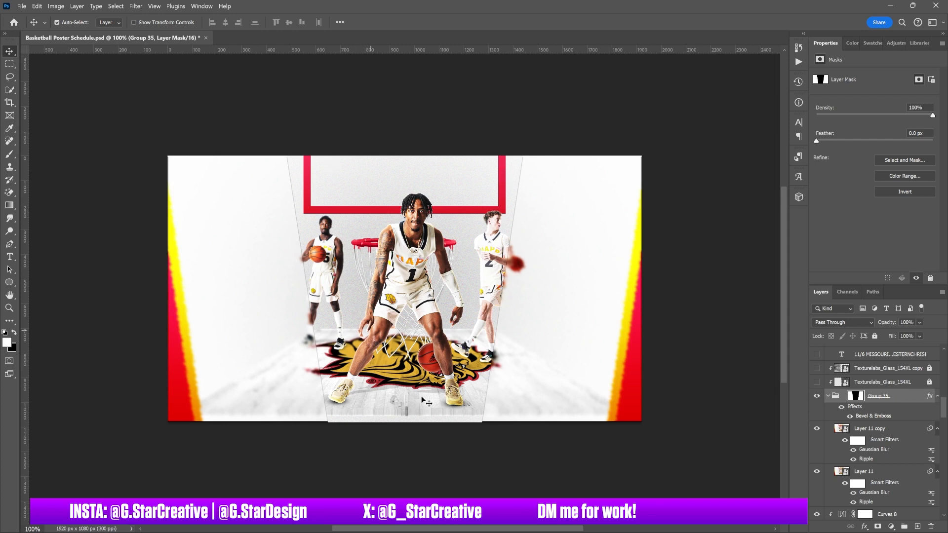
{"action": "right_click", "coordinate": [859, 398]}
{"action": "left_click", "coordinate": [860, 401]}
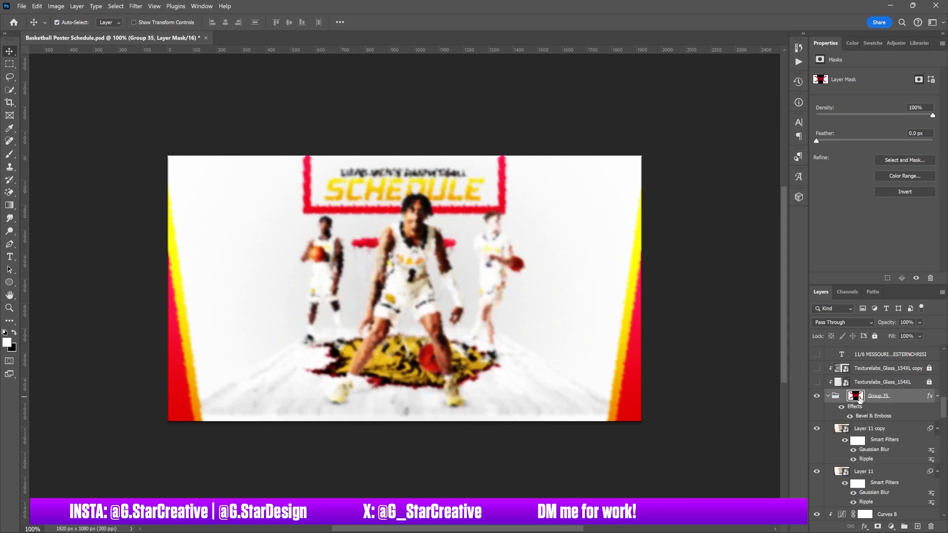
{"action": "left_click", "coordinate": [859, 398], "text": "shift"}
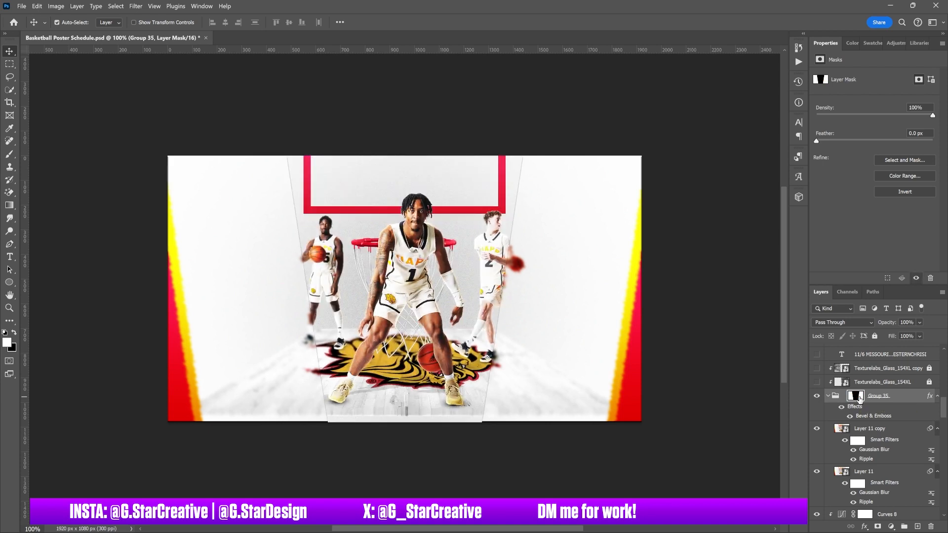
Show the Texturelabs_Glass_154XL texture and its copy above Group 35, and select the copy
{"action": "scroll", "coordinate": [859, 398], "scroll_direction": "up", "scroll_amount": 2}
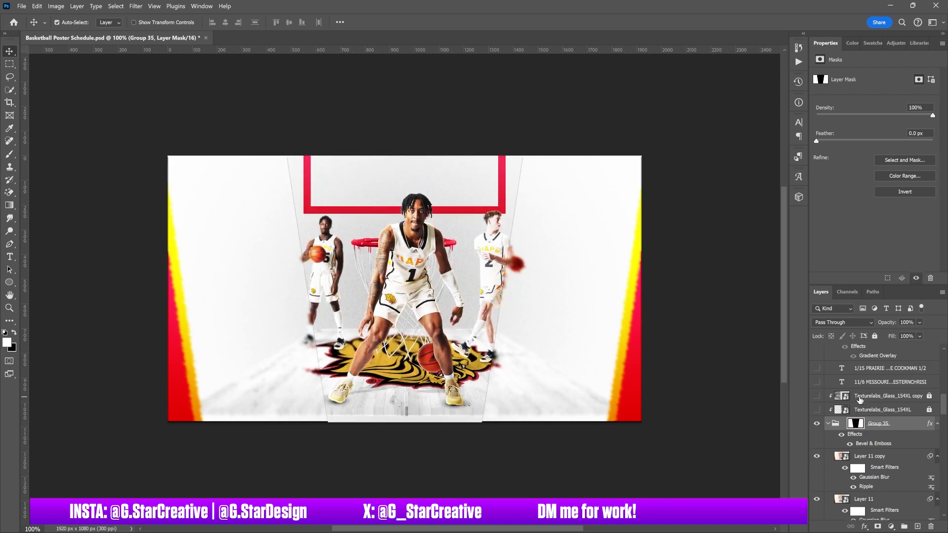
{"action": "left_click", "coordinate": [817, 411]}
{"action": "left_click", "coordinate": [816, 397]}
{"action": "left_click", "coordinate": [866, 396]}
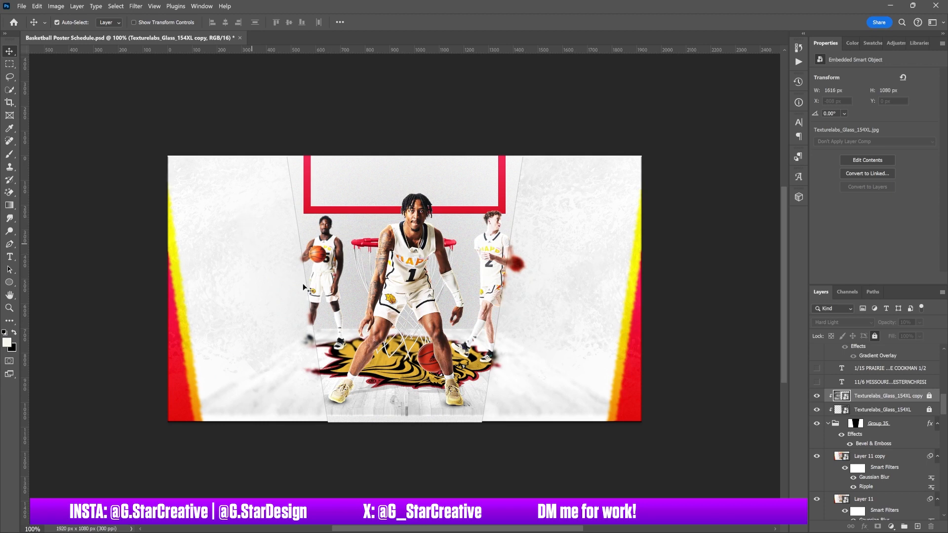
Show the text layers in Group 36: both game lists, the schedule title and the uapb men's basketball heading
{"action": "scroll", "coordinate": [873, 412], "scroll_direction": "up", "scroll_amount": 2}
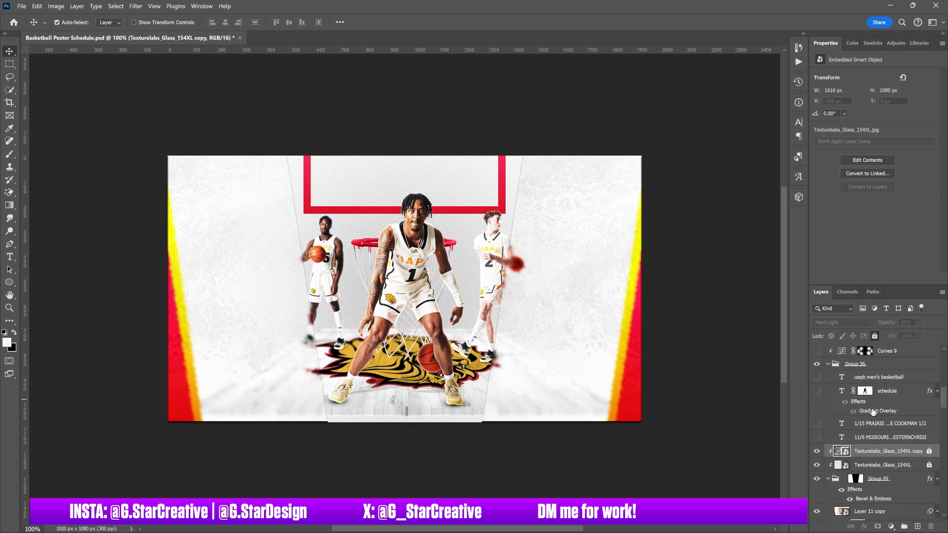
{"action": "left_click", "coordinate": [817, 438]}
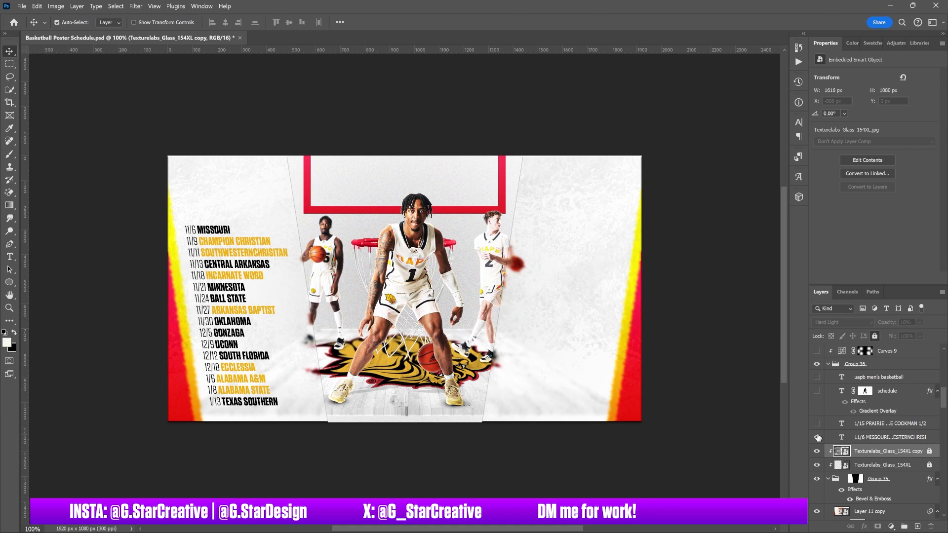
{"action": "left_click", "coordinate": [818, 424]}
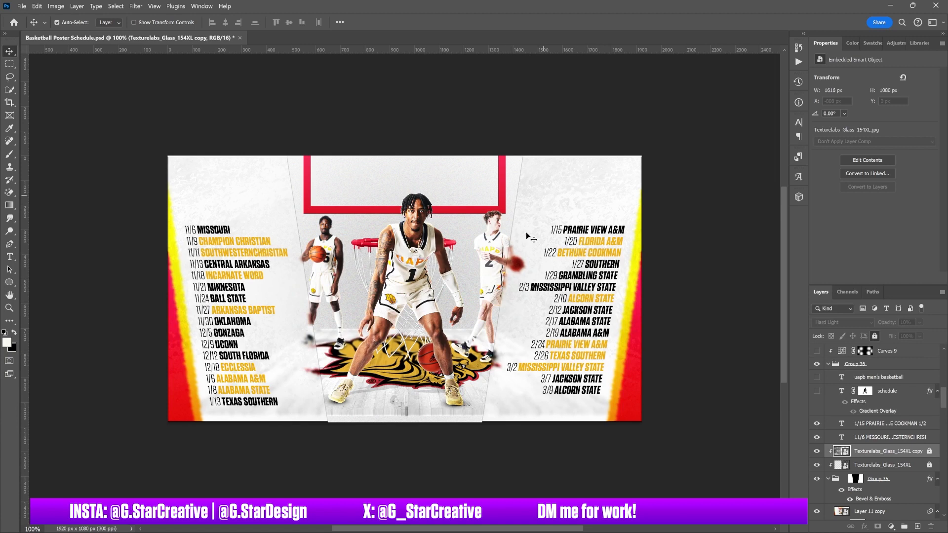
{"action": "left_click", "coordinate": [817, 390]}
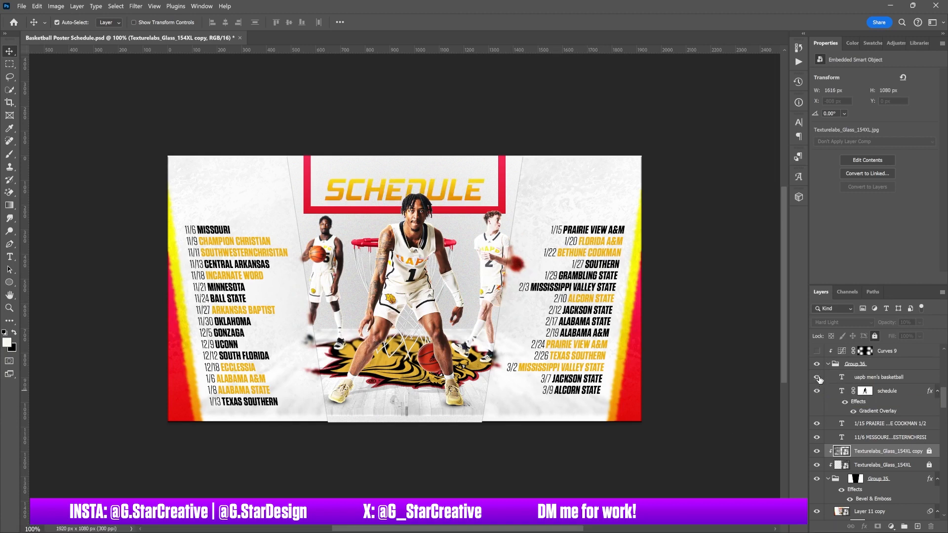
{"action": "left_click", "coordinate": [817, 377]}
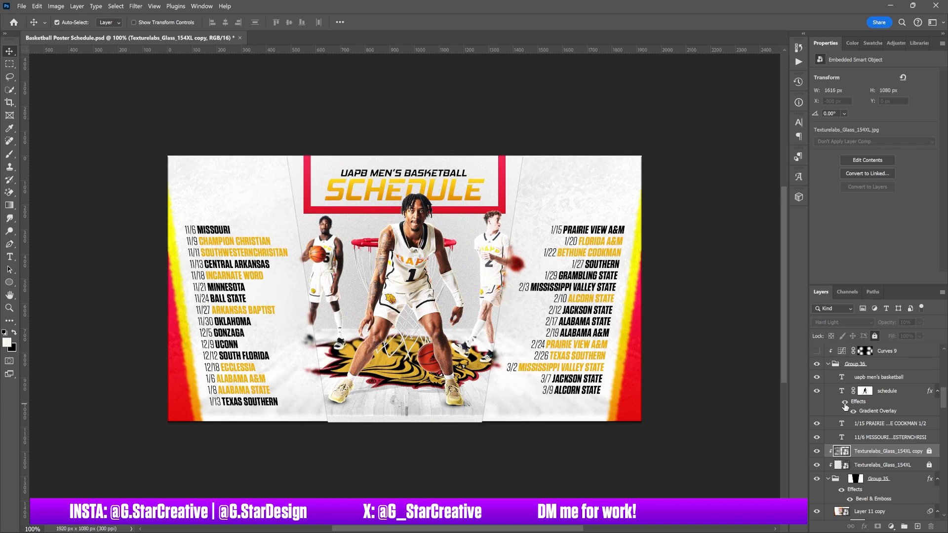
Show Curves 9 and Curves 9 copy above Group 36, inspect their curves, and toggle the copy to compare its effect
{"action": "scroll", "coordinate": [846, 410], "scroll_direction": "up", "scroll_amount": 3}
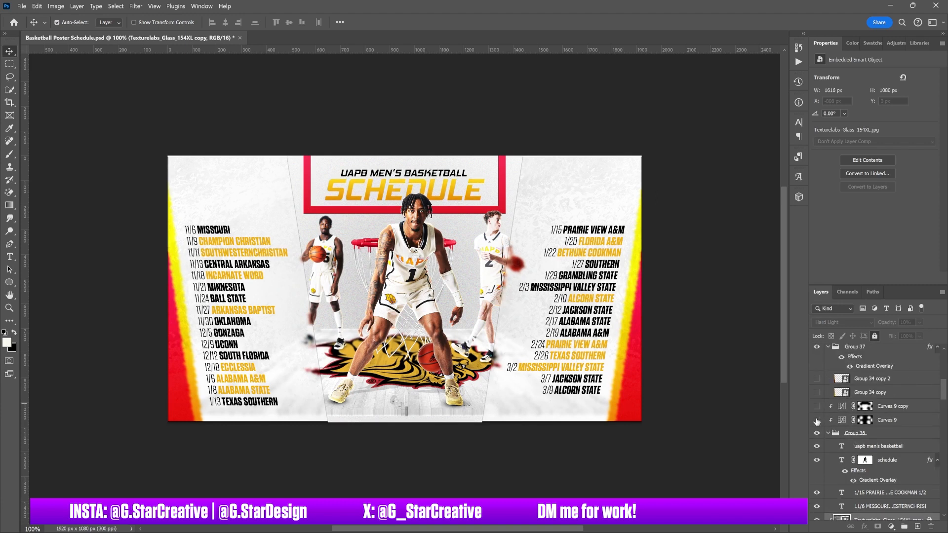
{"action": "left_click", "coordinate": [816, 420]}
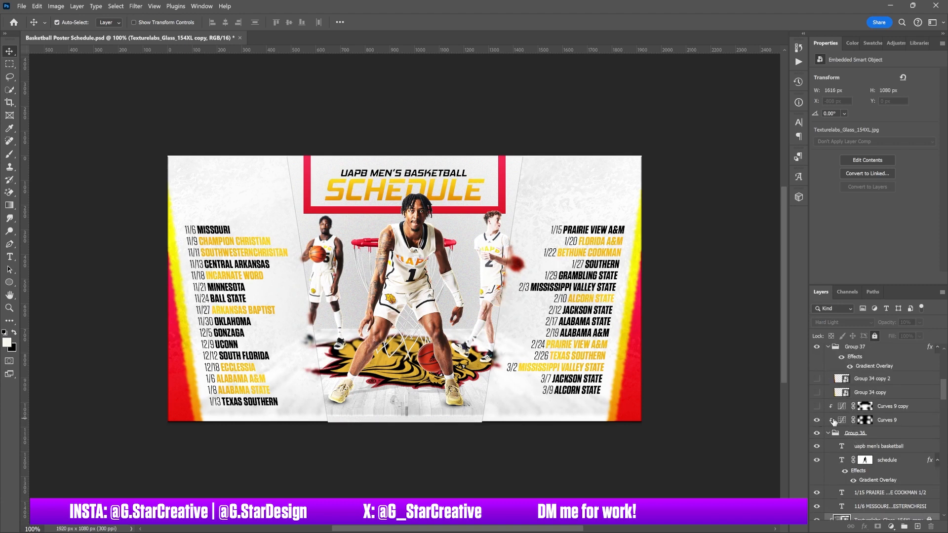
{"action": "left_click", "coordinate": [884, 422]}
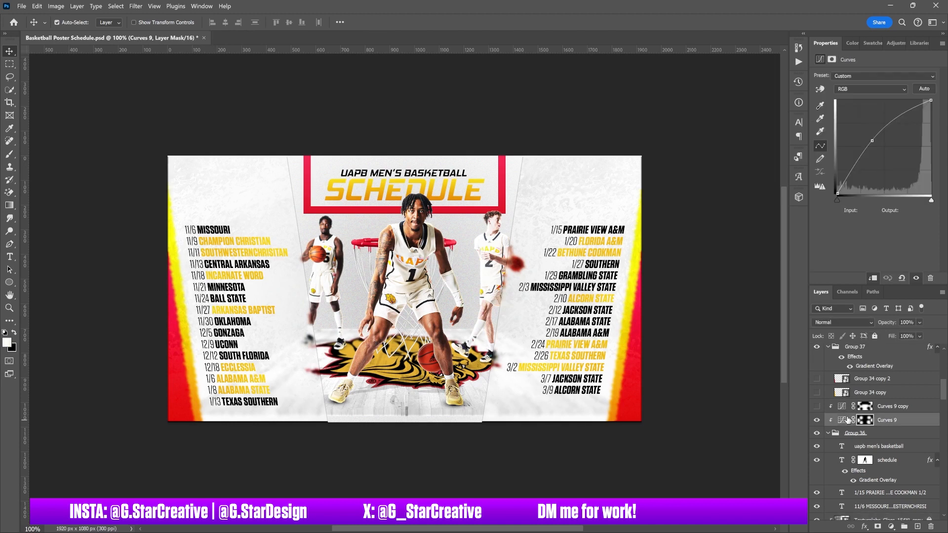
{"action": "left_click", "coordinate": [817, 408]}
{"action": "left_click", "coordinate": [897, 407]}
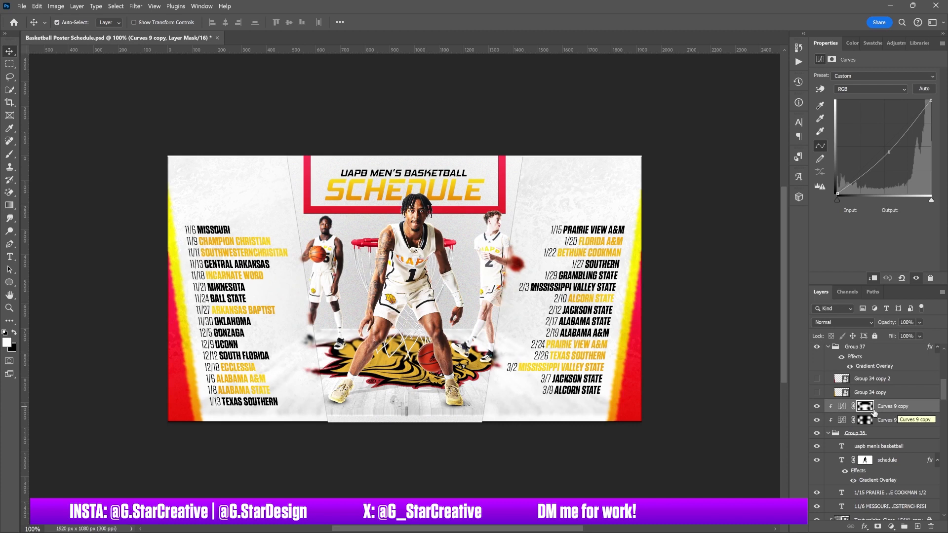
{"action": "left_click", "coordinate": [817, 406]}
{"action": "left_click", "coordinate": [817, 407]}
Show Group 34 copy and Group 34 copy 2 inside Group 37, and select each of them for inspection
{"action": "scroll", "coordinate": [894, 399], "scroll_direction": "up", "scroll_amount": 2}
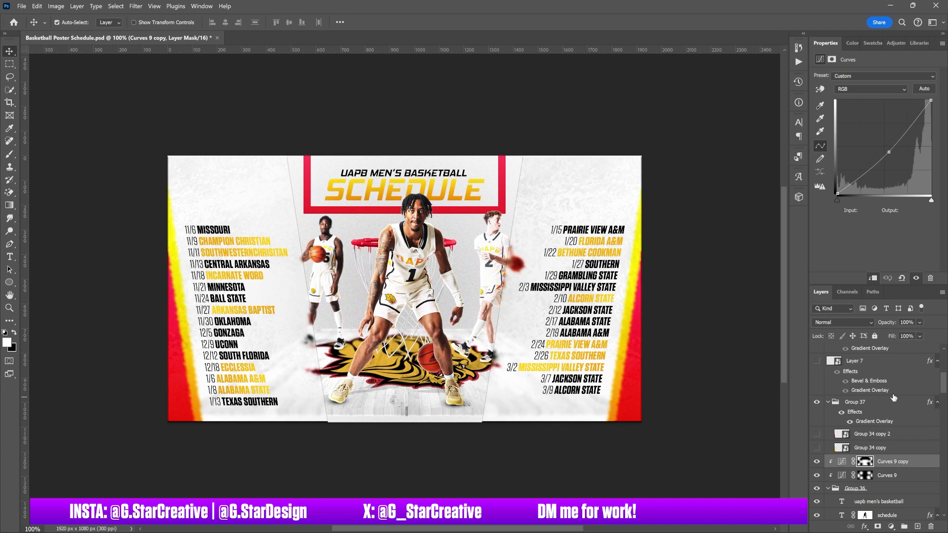
{"action": "left_click", "coordinate": [817, 449]}
{"action": "left_click", "coordinate": [818, 434]}
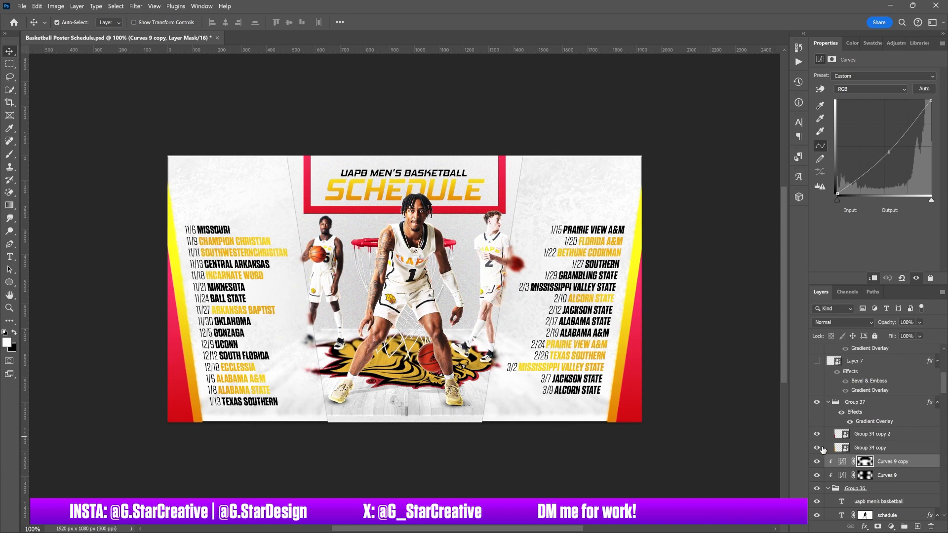
{"action": "left_click", "coordinate": [877, 434]}
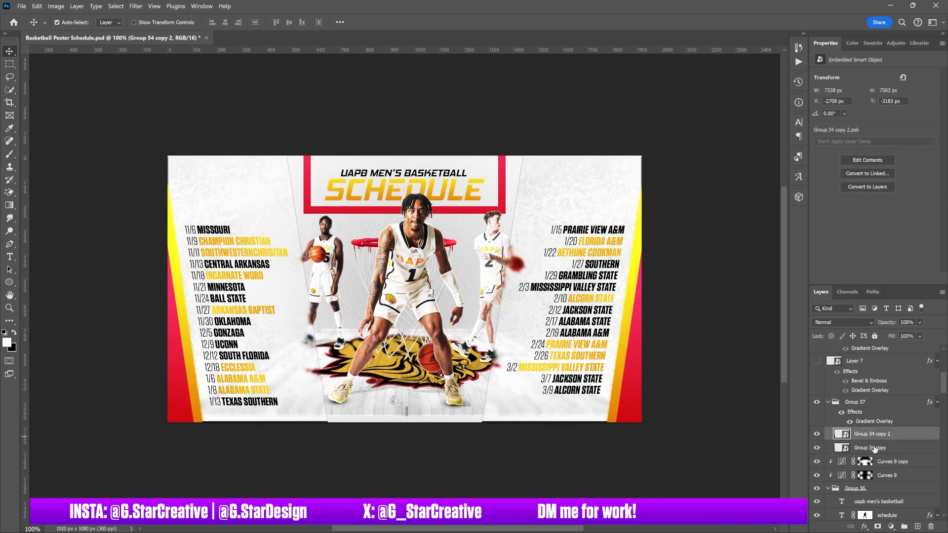
{"action": "left_click", "coordinate": [874, 449]}
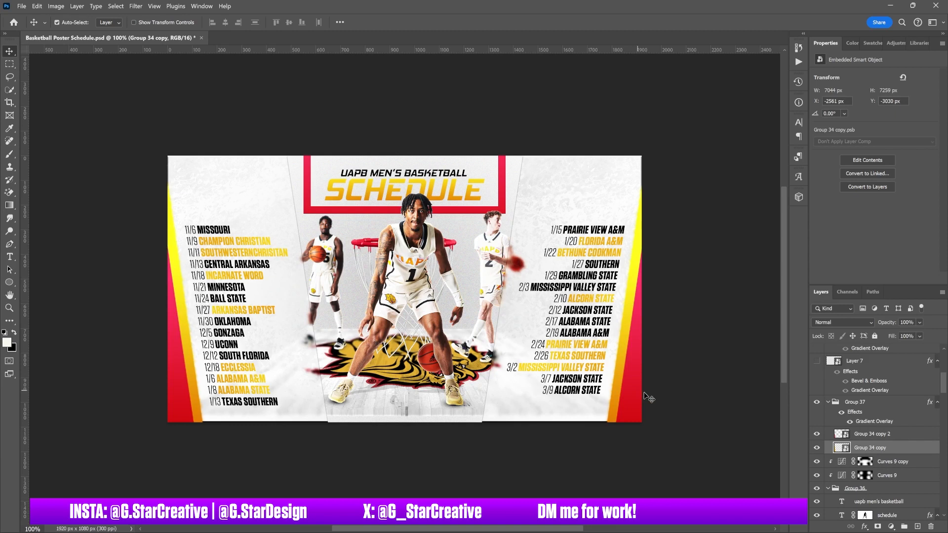
Show Layer 7 and Layer 7 copy 2 to add the scratch marks to the poster's upper corners
{"action": "scroll", "coordinate": [854, 412], "scroll_direction": "up", "scroll_amount": 2}
{"action": "left_click", "coordinate": [817, 417]}
{"action": "left_click", "coordinate": [864, 420]}
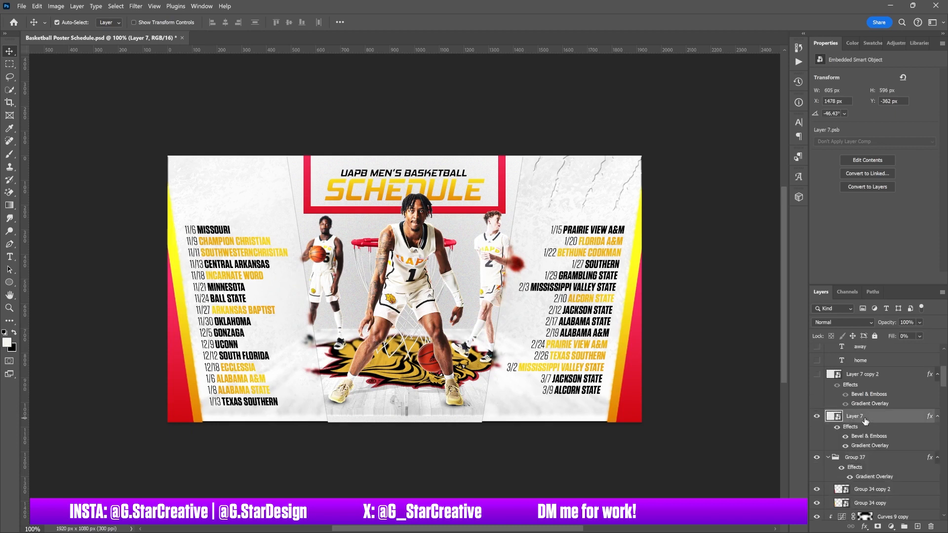
{"action": "scroll", "coordinate": [864, 422], "scroll_direction": "up", "scroll_amount": 1}
{"action": "left_click", "coordinate": [817, 401]}
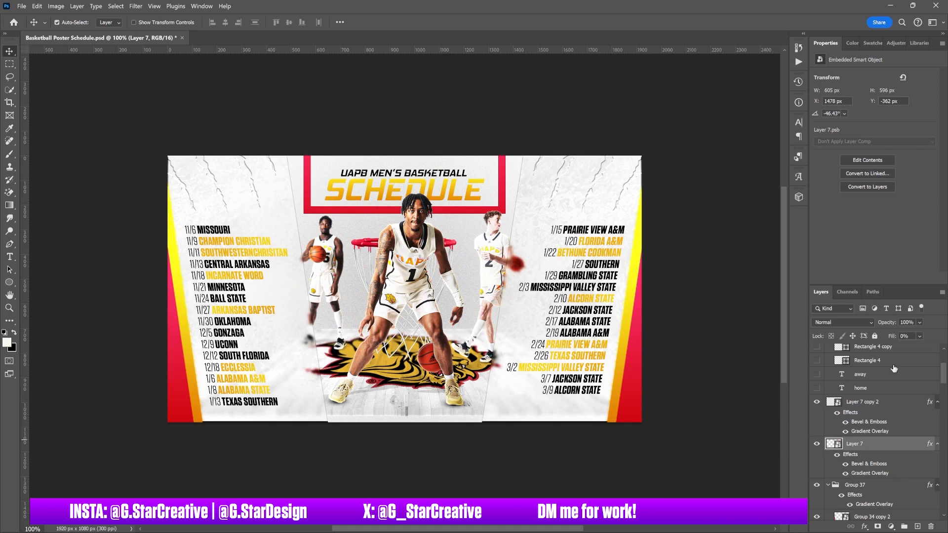
Raise Layer 7's Fill to 100% to preview the scratches' solid gradient, return it to 0%, and select Layer 7 copy 2
{"action": "left_click_drag", "start_coordinate": [894, 341], "coordinate": [946, 348]}
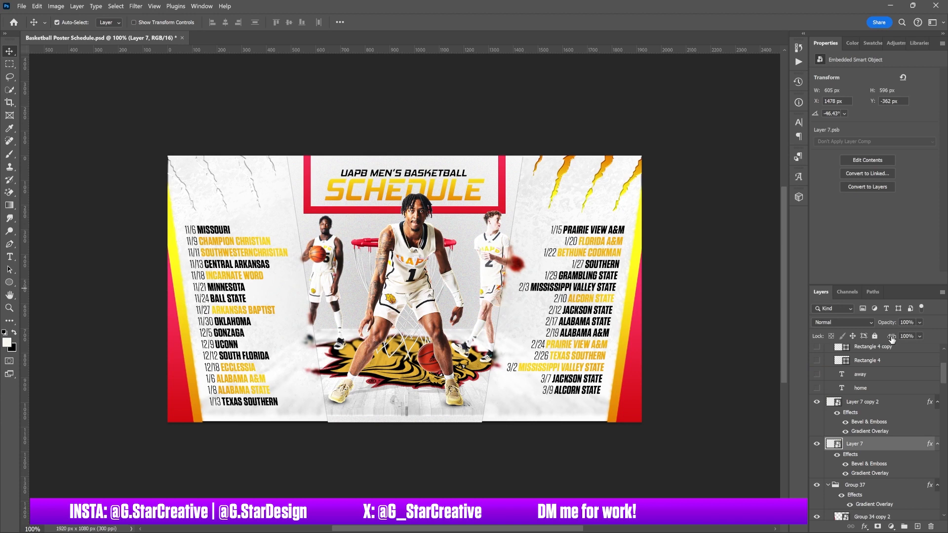
{"action": "left_click_drag", "start_coordinate": [891, 339], "coordinate": [728, 344]}
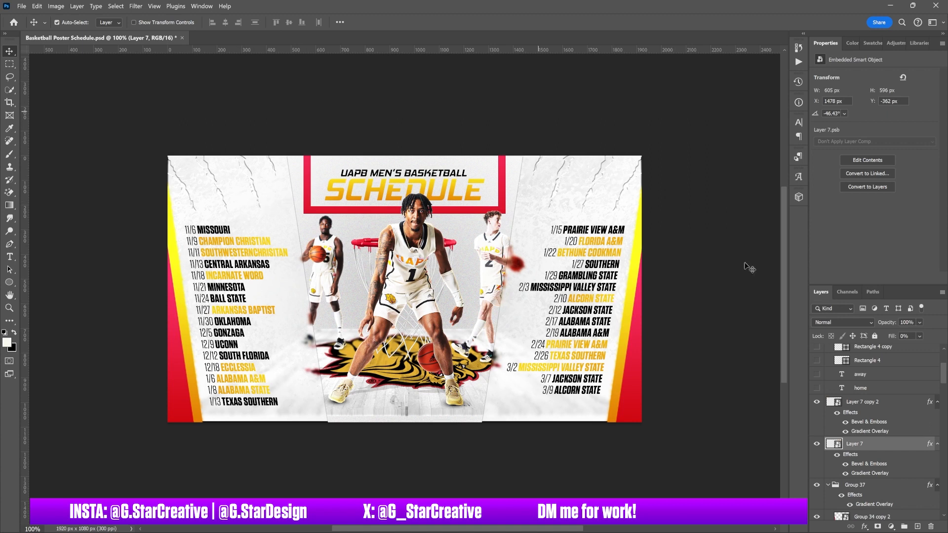
{"action": "scroll", "coordinate": [862, 425], "scroll_direction": "up", "scroll_amount": 1}
{"action": "left_click", "coordinate": [868, 435]}
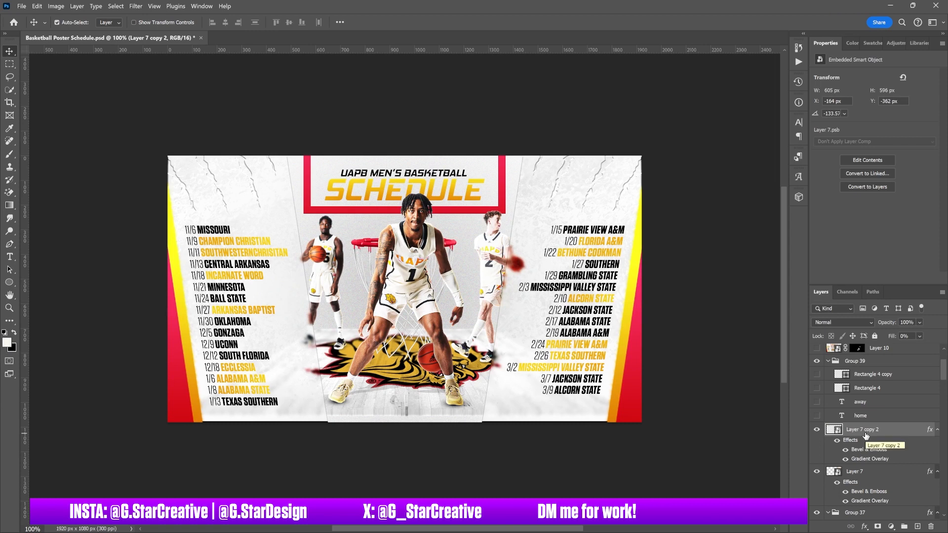
Show the home and away labels with their Rectangle 4 and Rectangle 4 copy colour bars in Group 39
{"action": "scroll", "coordinate": [865, 435], "scroll_direction": "up", "scroll_amount": 2}
{"action": "left_click", "coordinate": [817, 444]}
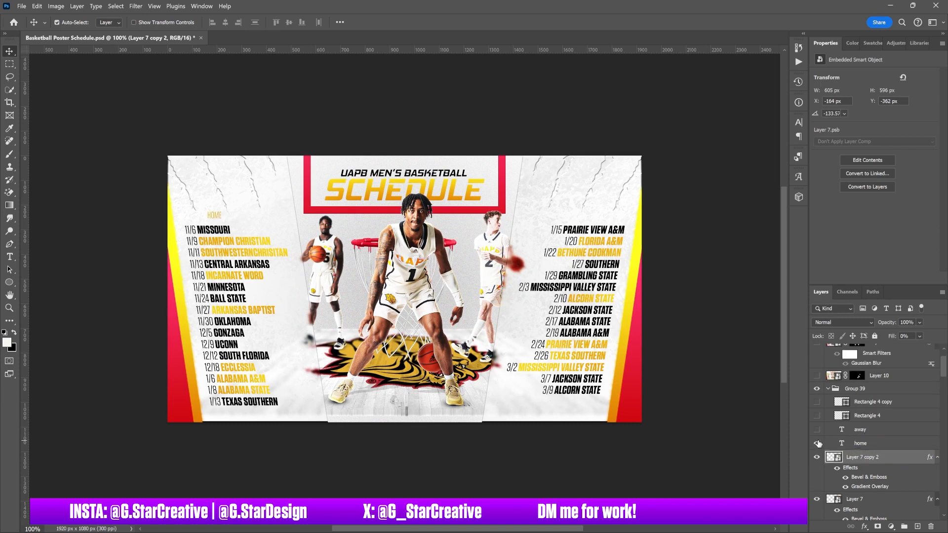
{"action": "left_click", "coordinate": [817, 429]}
{"action": "left_click", "coordinate": [817, 415]}
{"action": "left_click", "coordinate": [817, 402]}
Show Layer 10 and the blurred Layer 9, select each, and toggle Layer 9 to compare its Screen glow
{"action": "scroll", "coordinate": [895, 449], "scroll_direction": "up", "scroll_amount": 3}
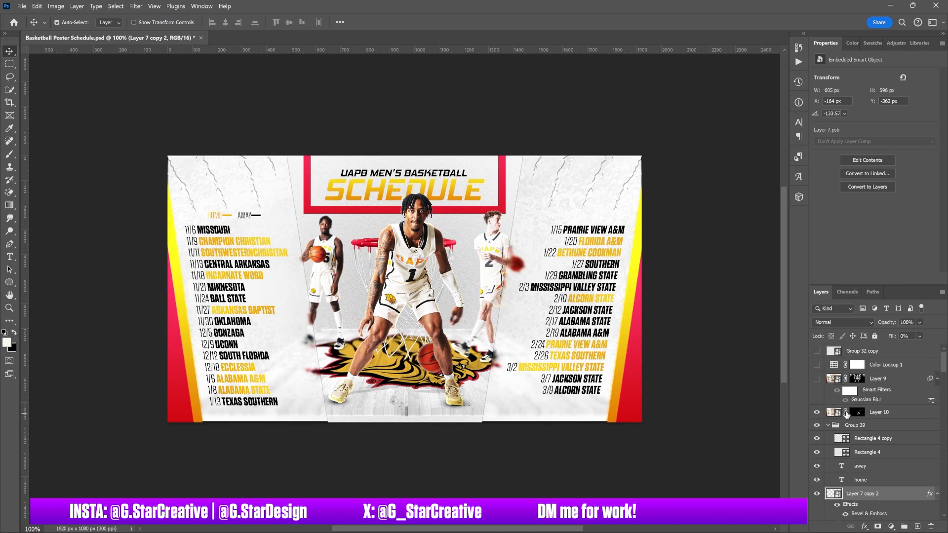
{"action": "left_click", "coordinate": [889, 415]}
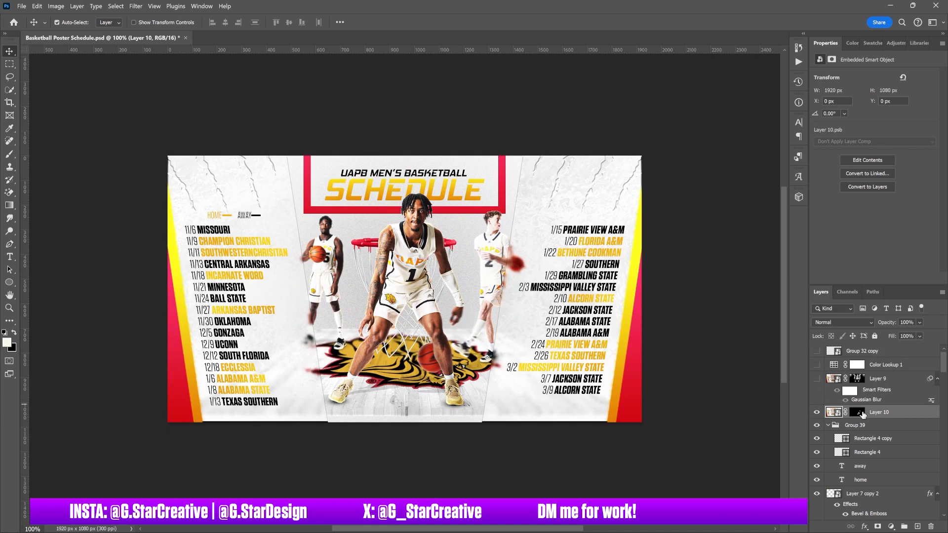
{"action": "left_click", "coordinate": [817, 380]}
{"action": "left_click", "coordinate": [879, 378]}
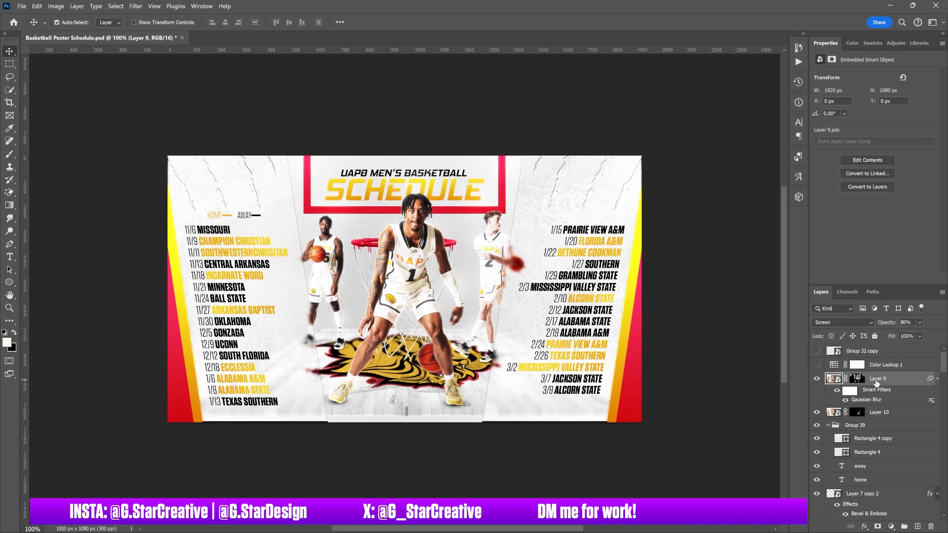
{"action": "left_click", "coordinate": [816, 382]}
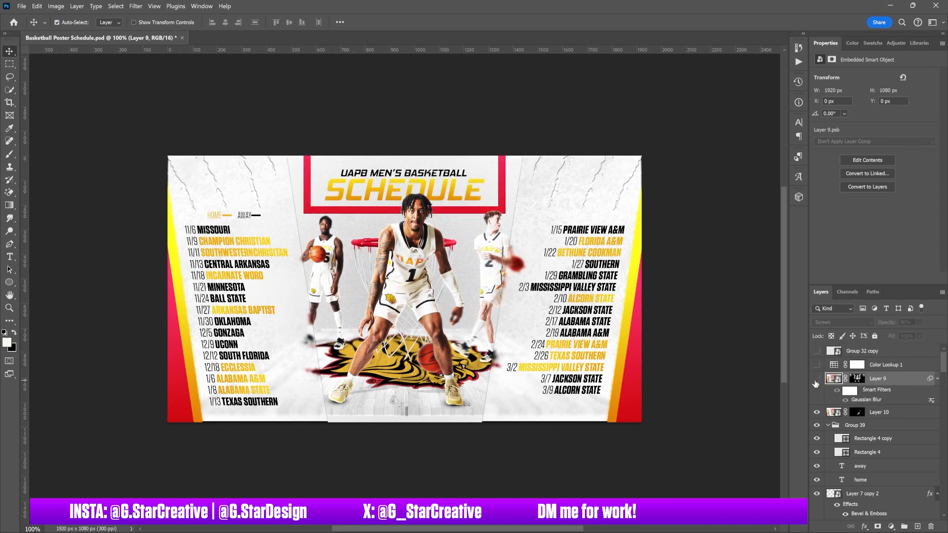
{"action": "left_click", "coordinate": [816, 381]}
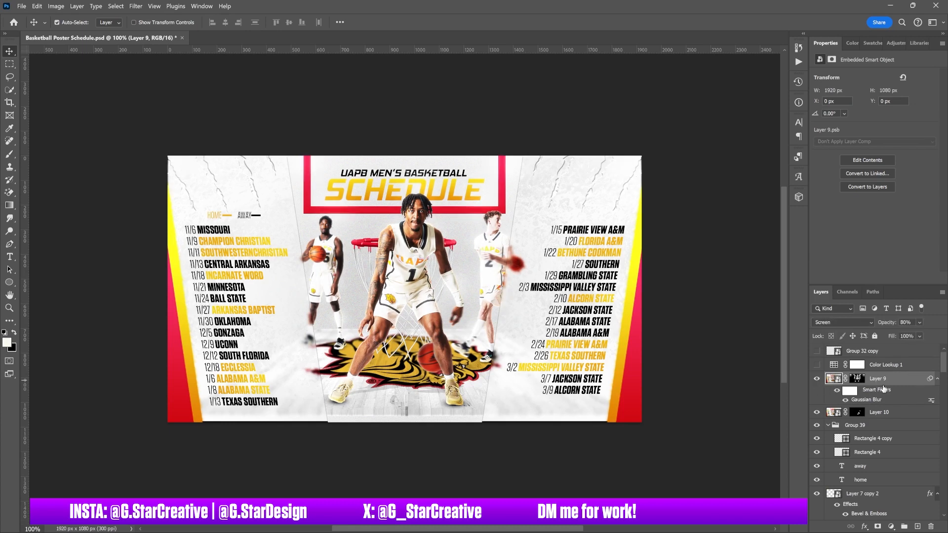
Show Color Lookup 1, toggle it to compare the colour grade, and show Group 32 copy above it
{"action": "left_click", "coordinate": [816, 365]}
{"action": "left_click", "coordinate": [881, 366]}
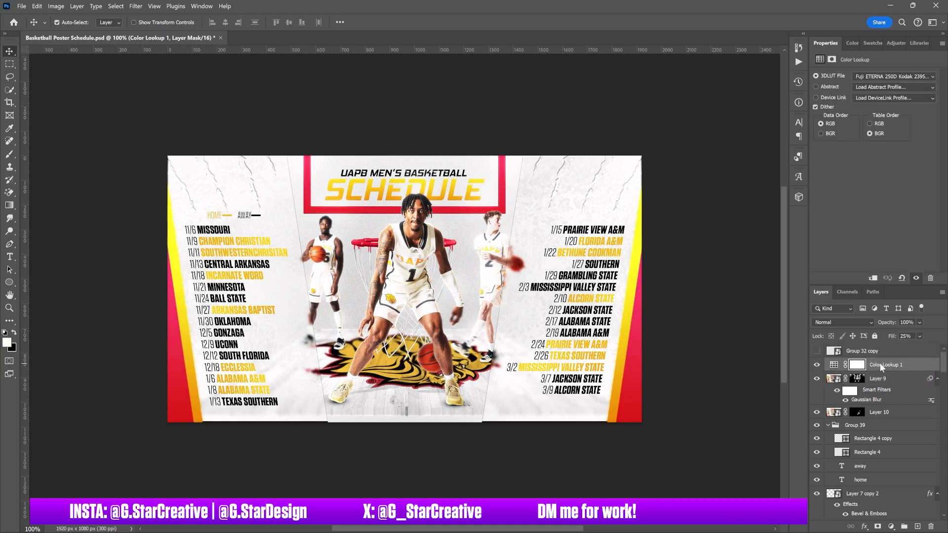
{"action": "left_click", "coordinate": [816, 366]}
{"action": "left_click", "coordinate": [816, 366]}
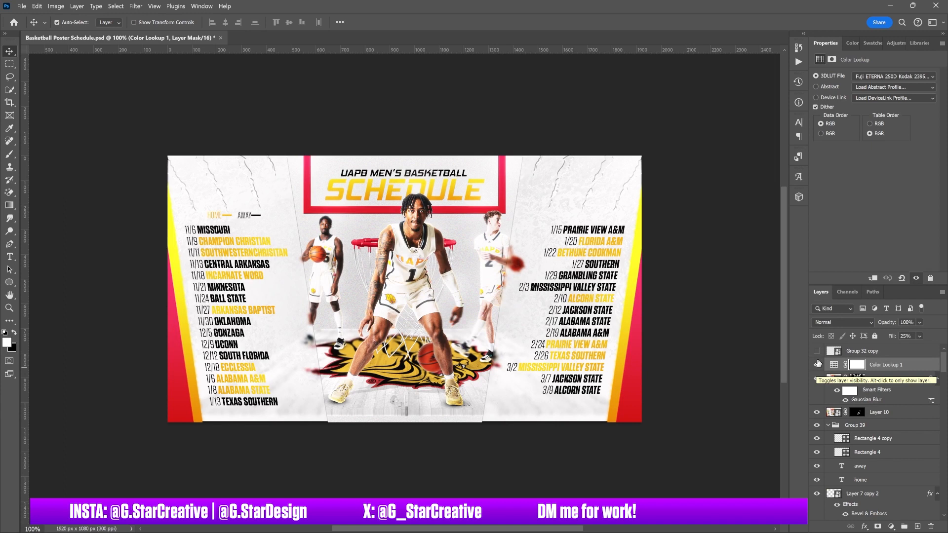
{"action": "left_click", "coordinate": [816, 351]}
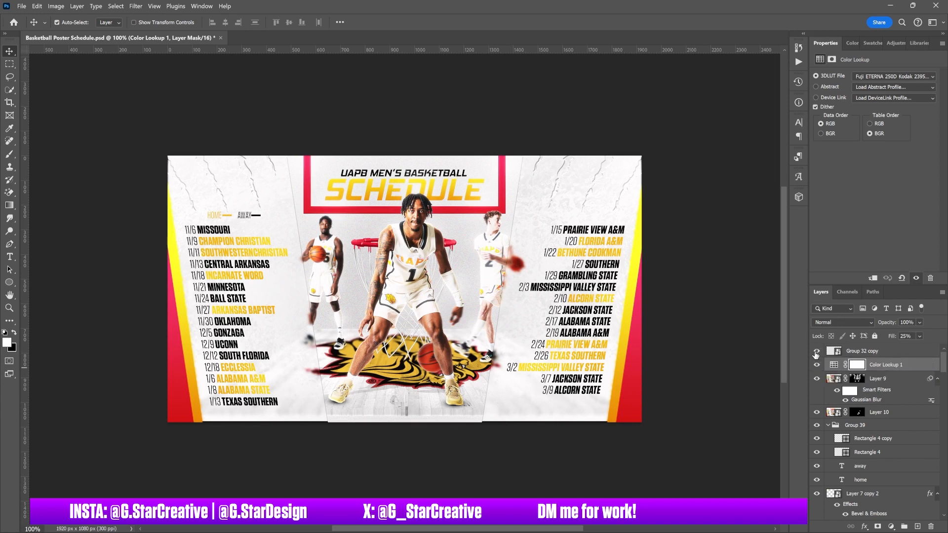